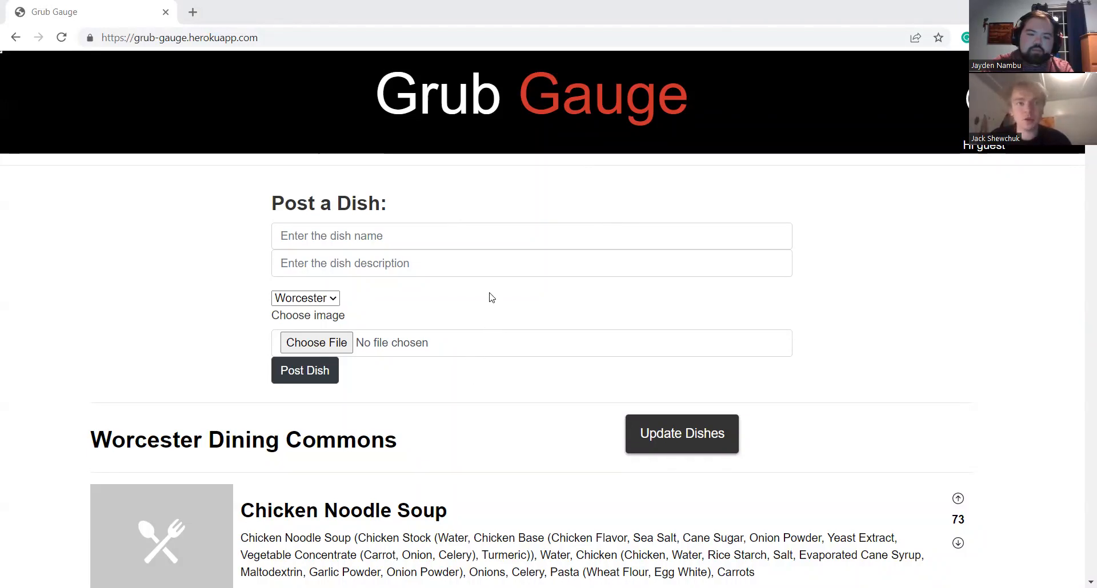
Step: Look through the posted dishes for the Worcester, Franklin, Hampshire and Berkshire dining commons
scroll(491, 298, "down", 3)
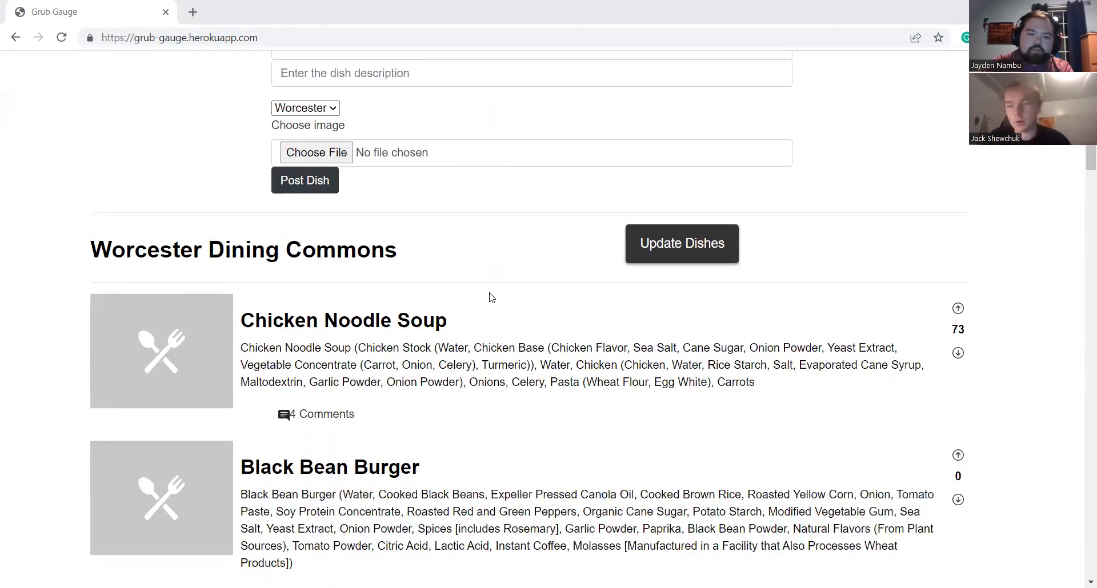
scroll(492, 297, "up", 3)
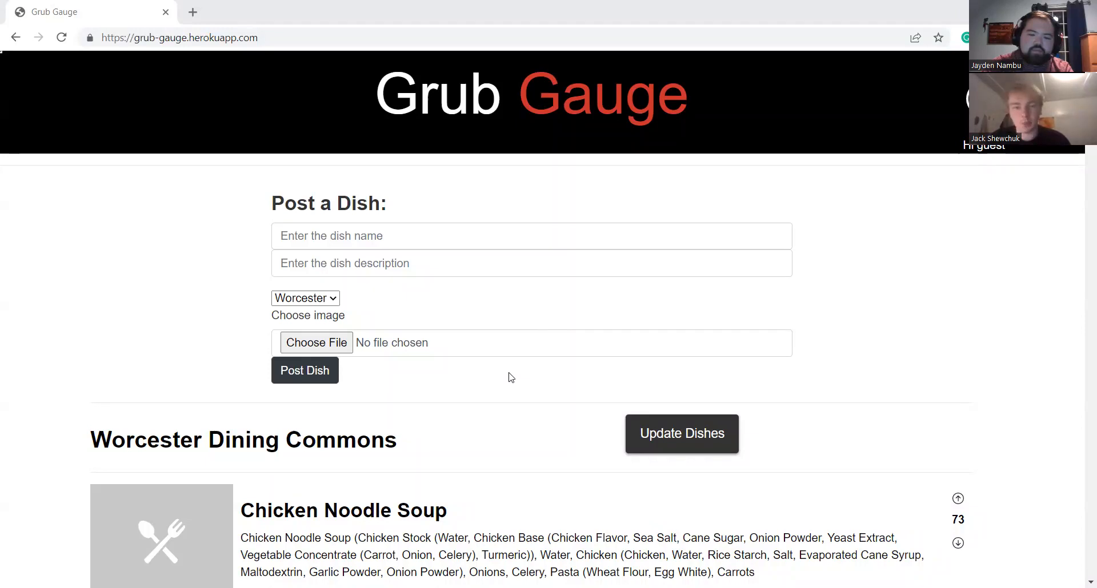
scroll(510, 377, "down", 3)
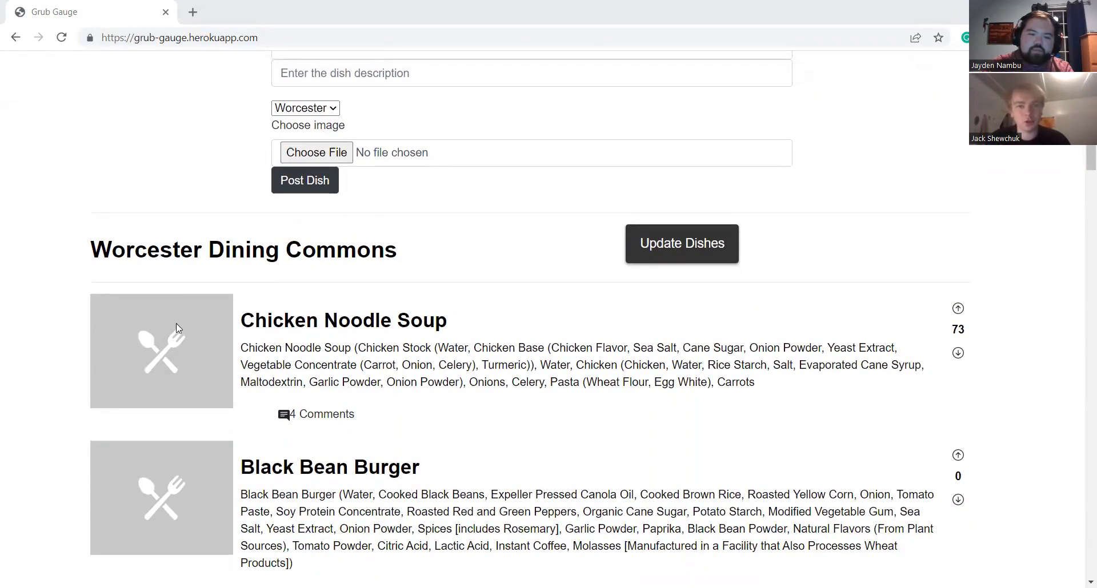
scroll(346, 331, "down", 10)
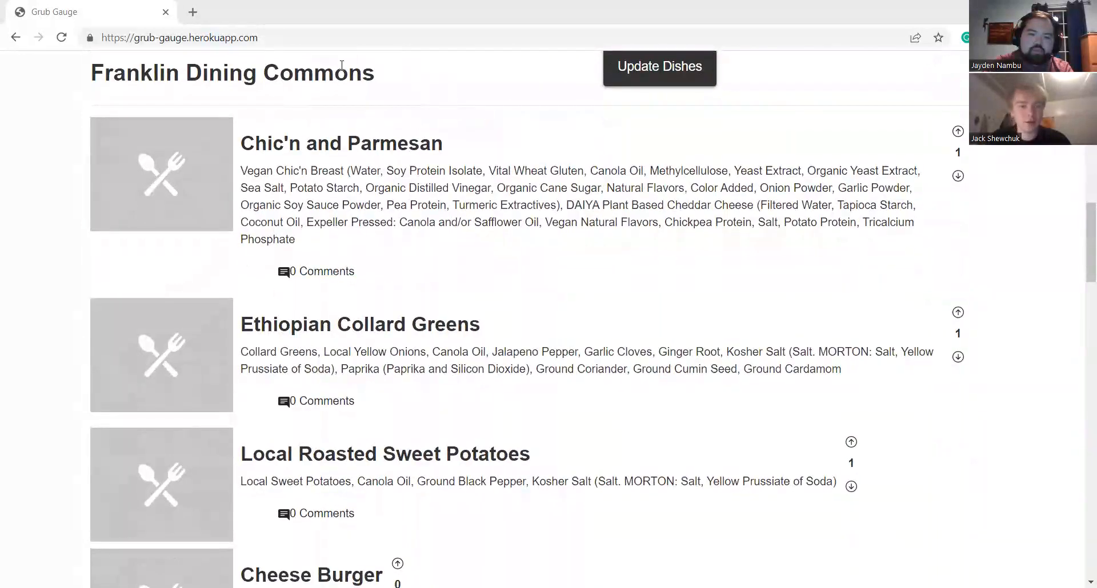
scroll(374, 245, "down", 9)
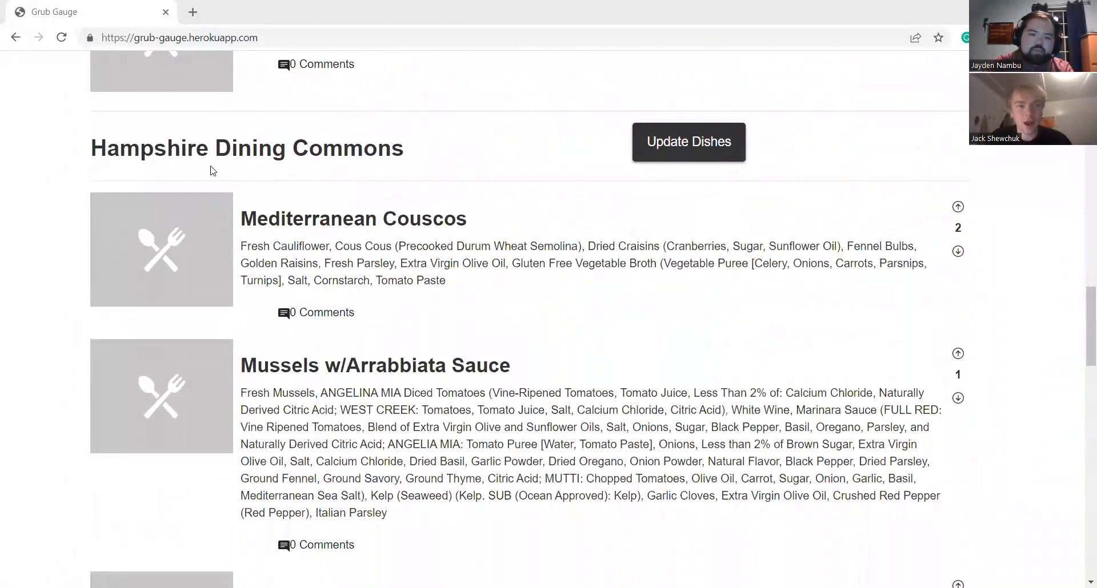
scroll(211, 172, "down", 12)
scroll(312, 284, "down", 5)
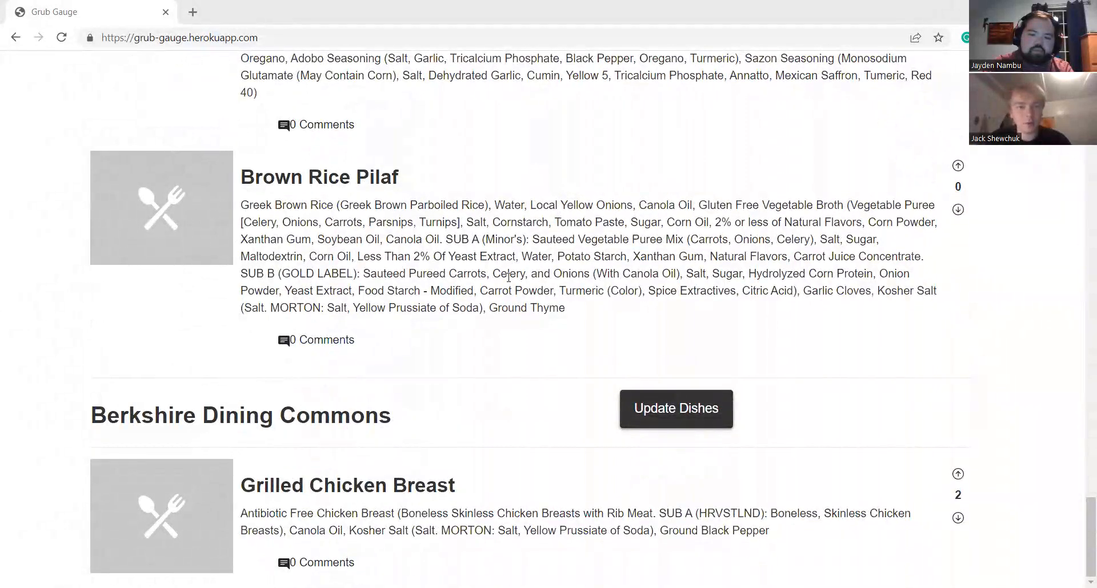
scroll(486, 309, "up", 16)
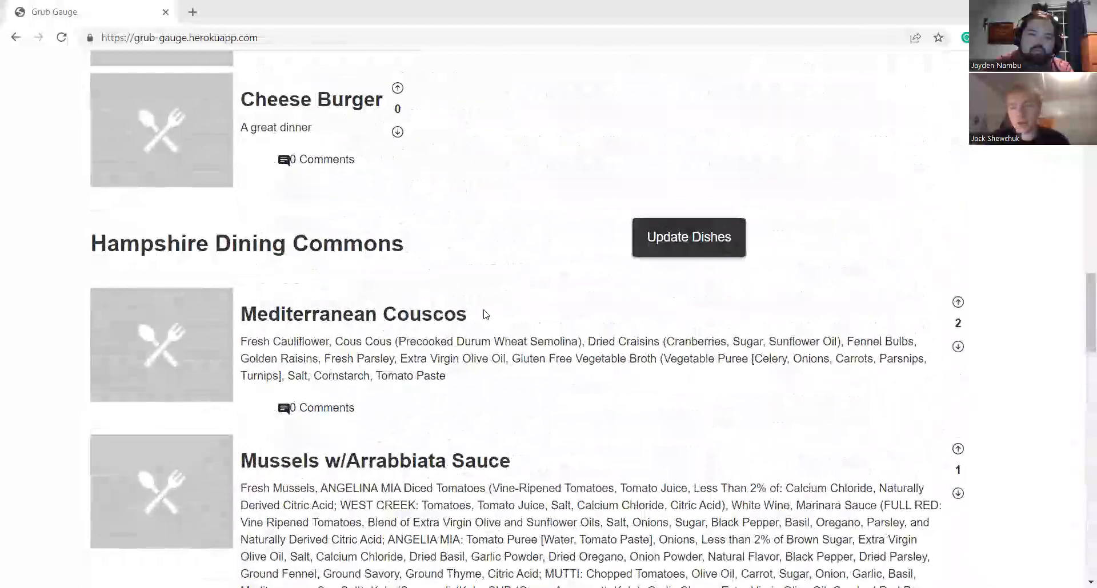
scroll(484, 314, "up", 3)
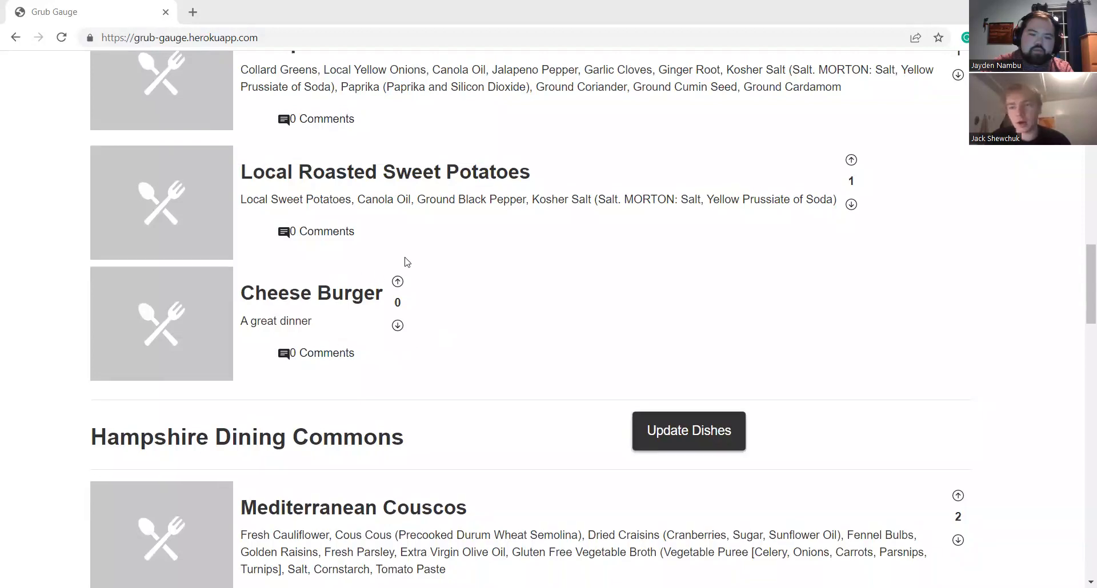
scroll(406, 260, "up", 12)
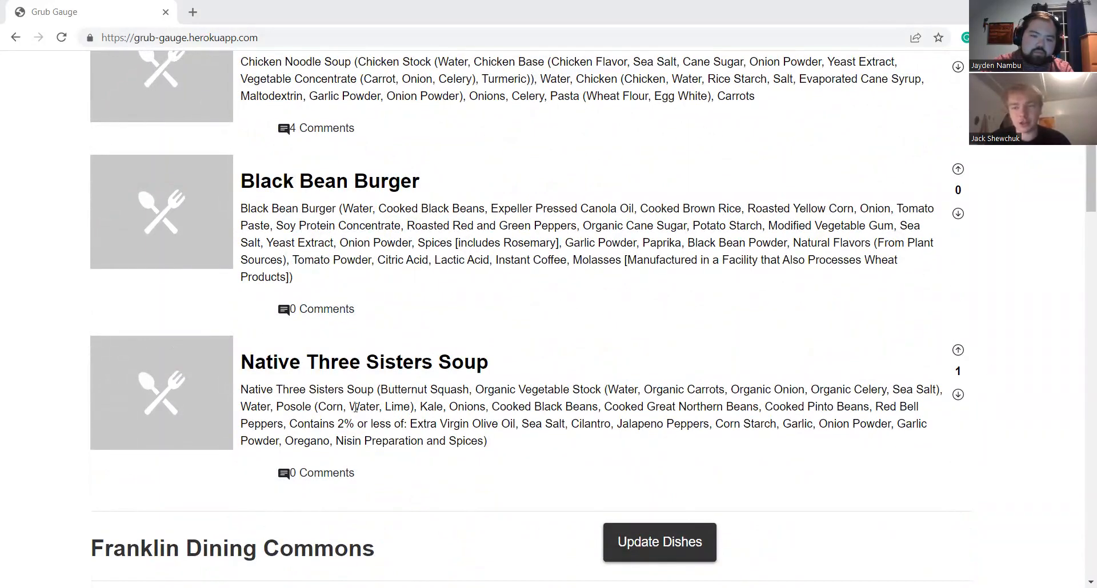
scroll(350, 343, "up", 10)
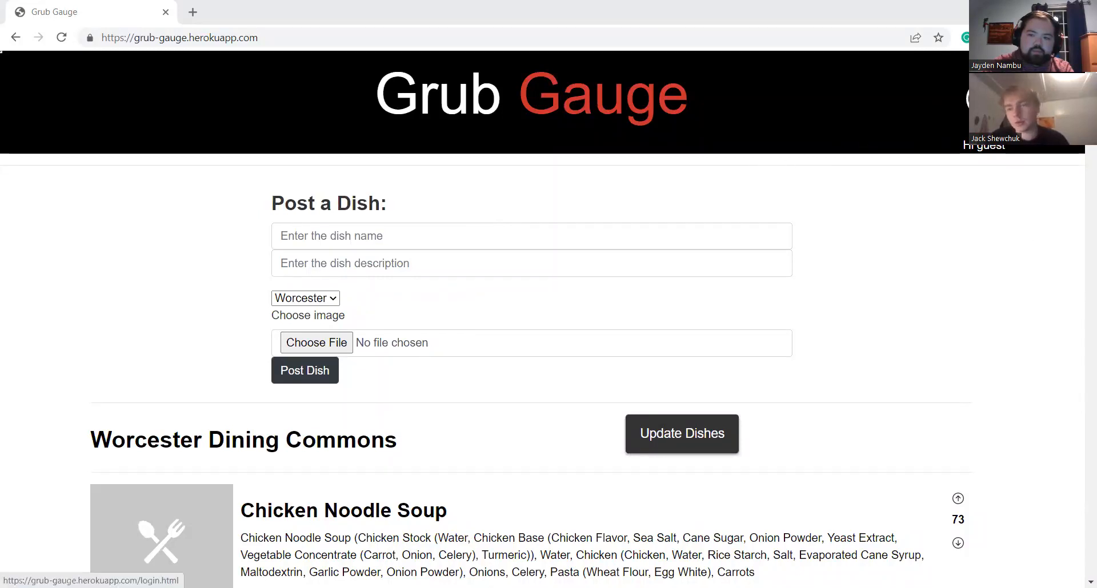
Step: Register a new Grub Gauge account, filling in the username and the account password
left_click(966, 108)
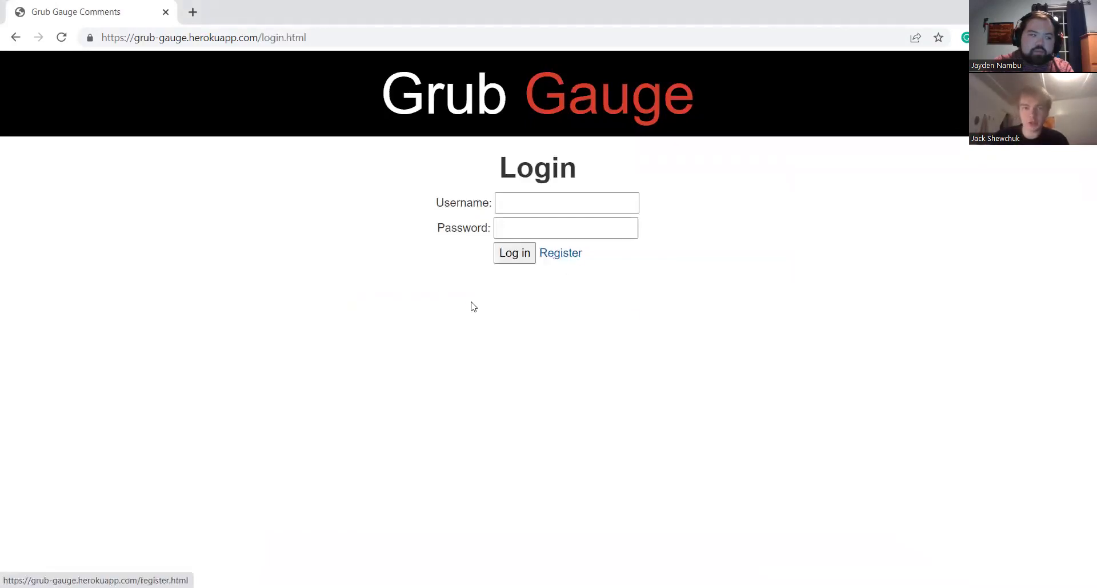
left_click(569, 259)
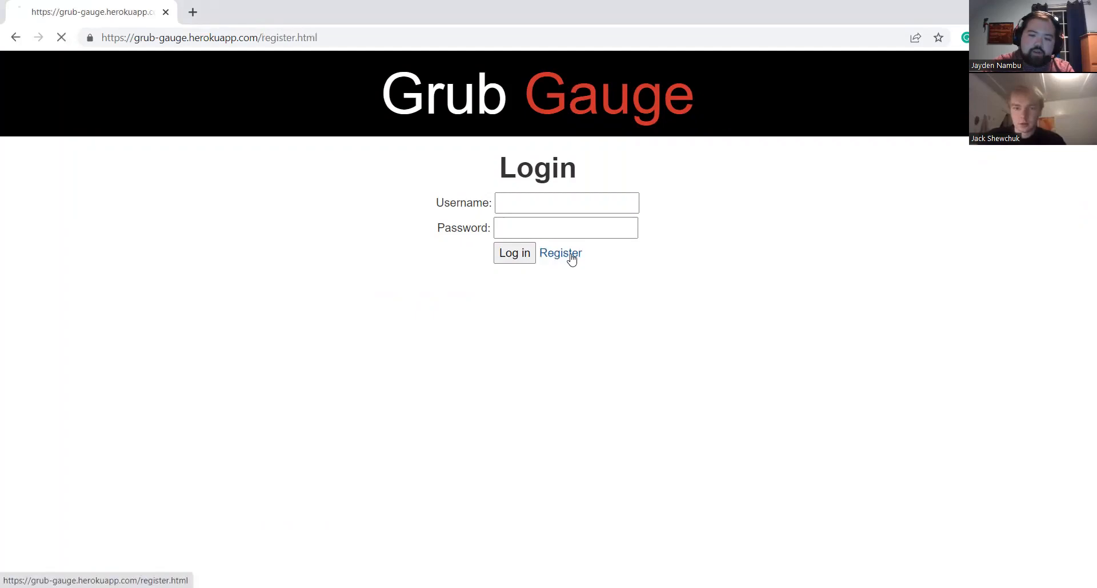
left_click(554, 199)
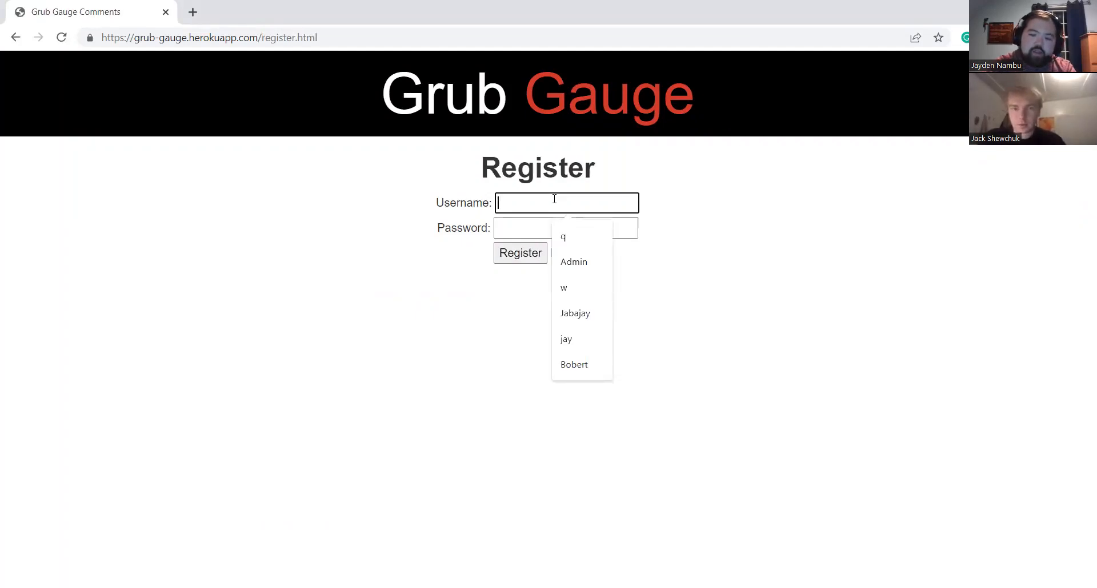
type("Bobby")
key("Tab")
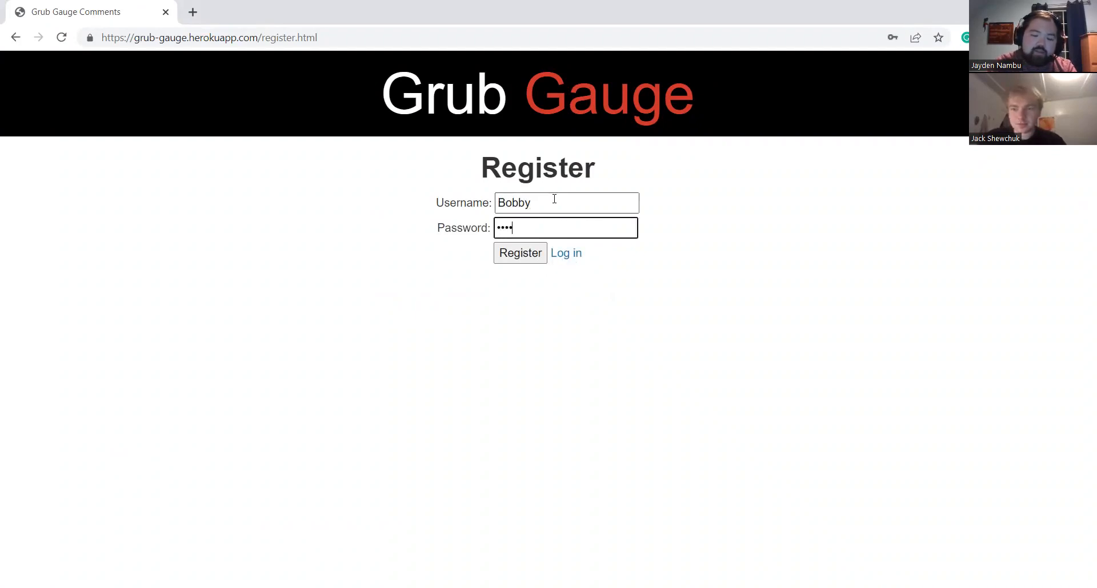
left_click(532, 253)
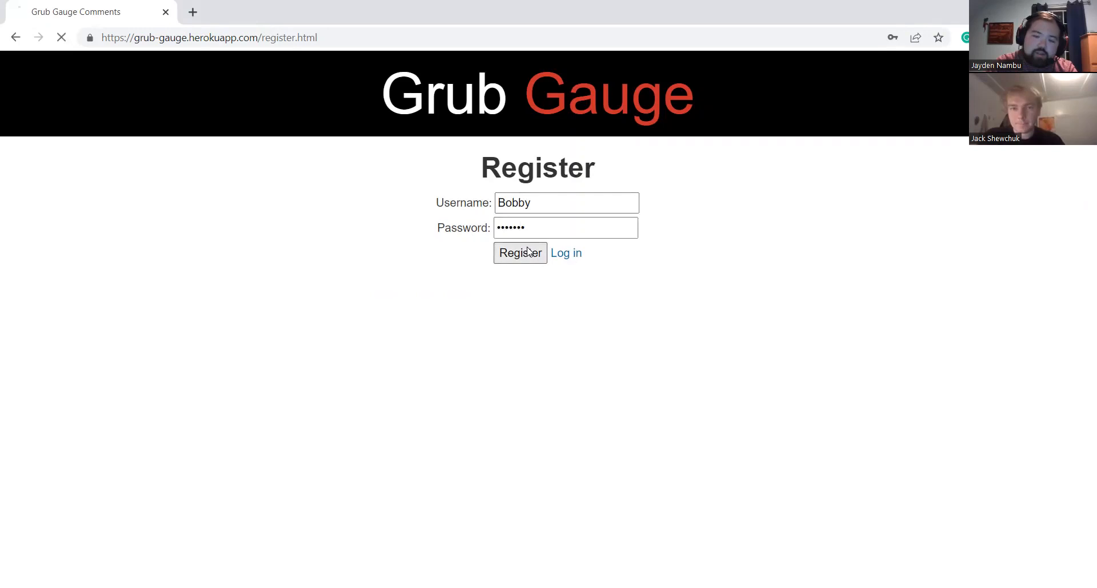
Step: Log in with the new account's username and password, and refuse to let the browser save the password
left_click(536, 205)
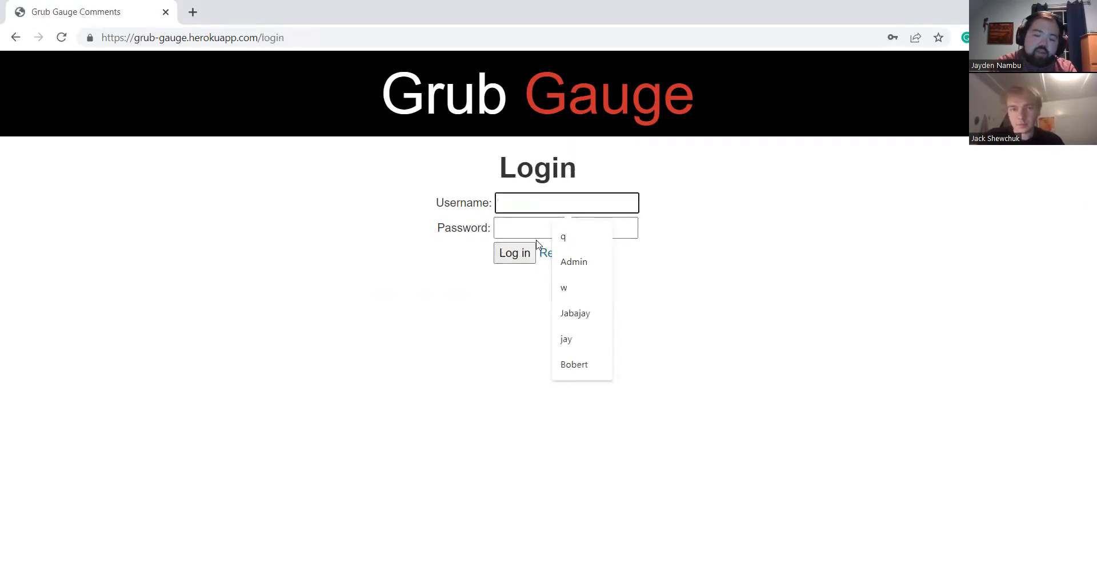
type("Bobby")
key("Tab")
type("•••••••")
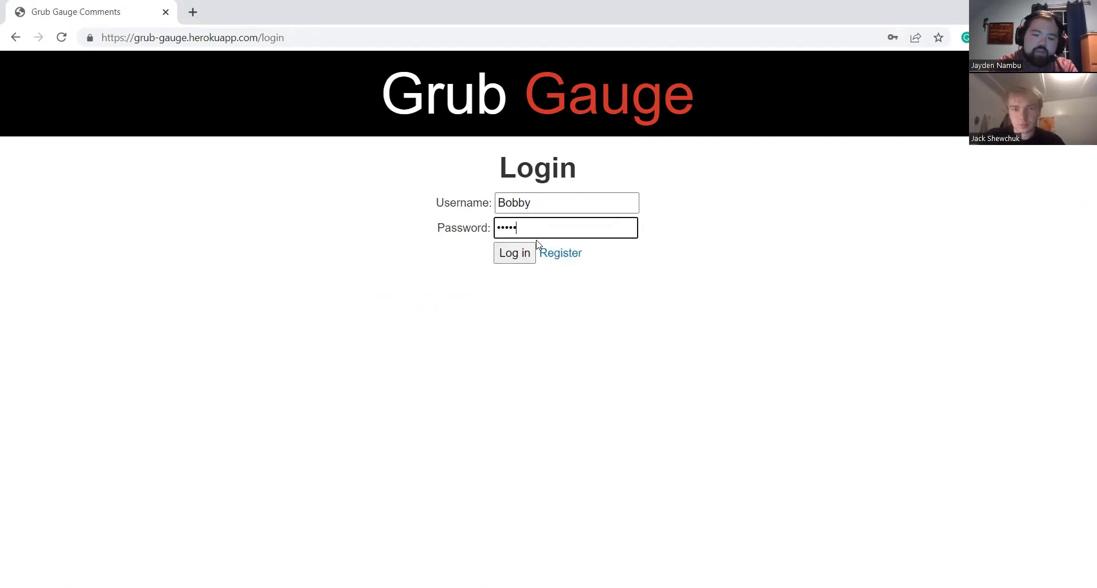
left_click(507, 258)
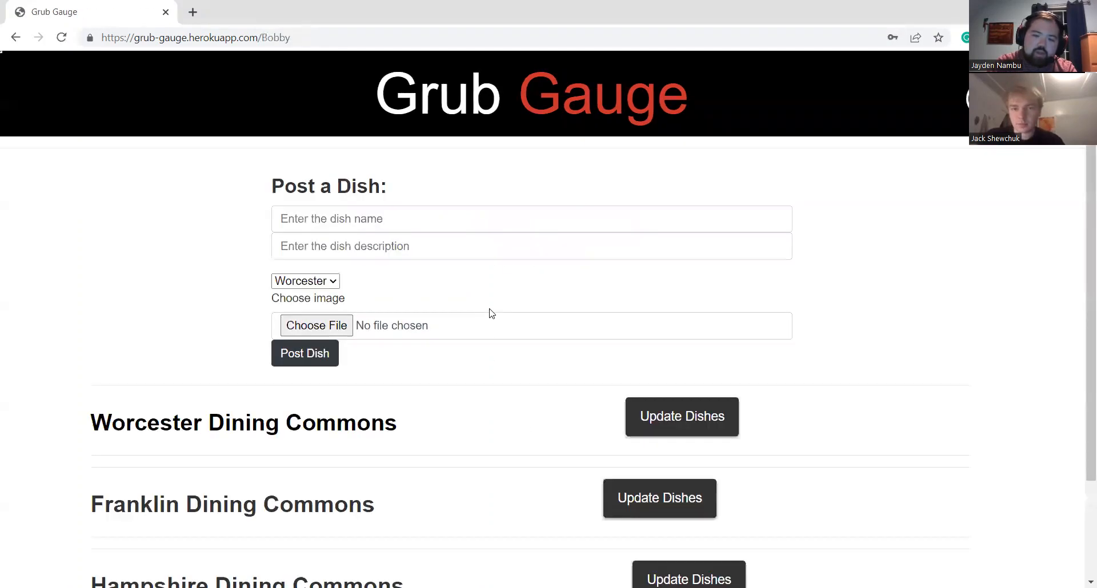
left_click(673, 229)
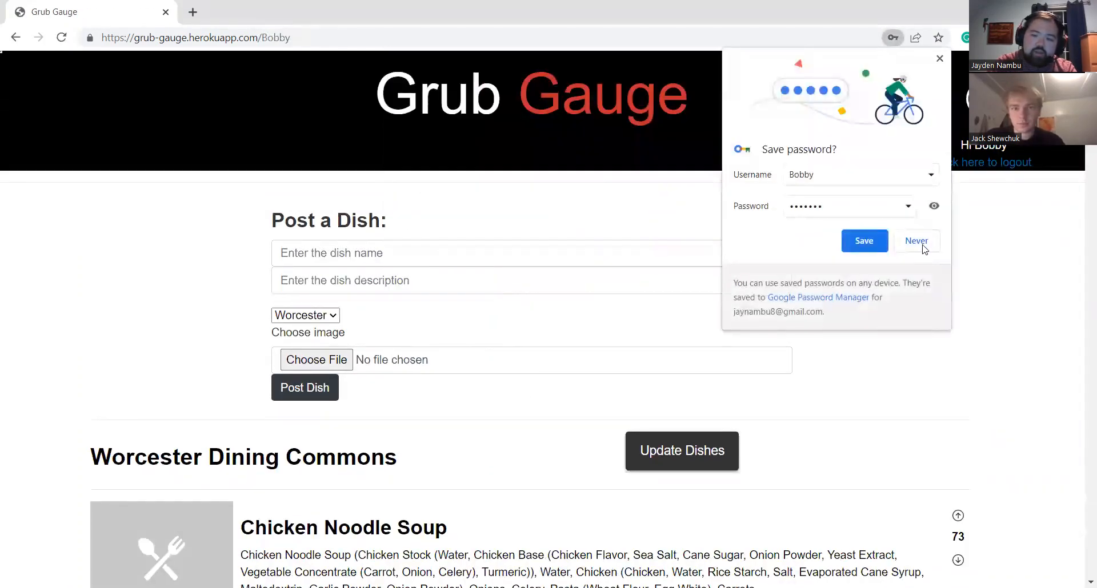
left_click(916, 241)
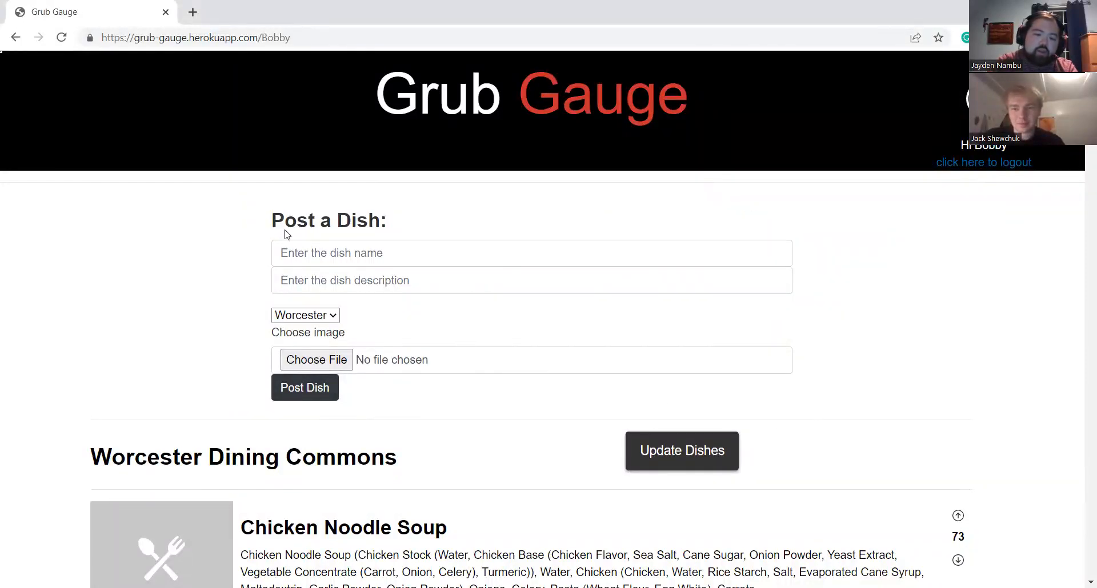
Step: Upvote the Chicken Noodle Soup and downvote the Black Bean Burger under Worcester Dining Commons
scroll(434, 387, "down", 3)
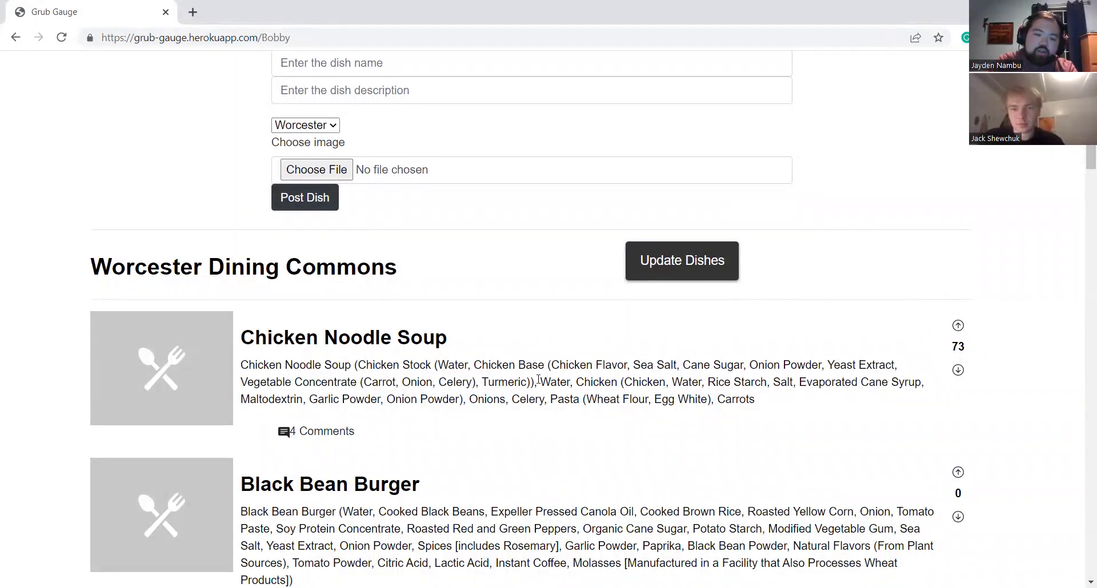
left_click(955, 322)
left_click(958, 516)
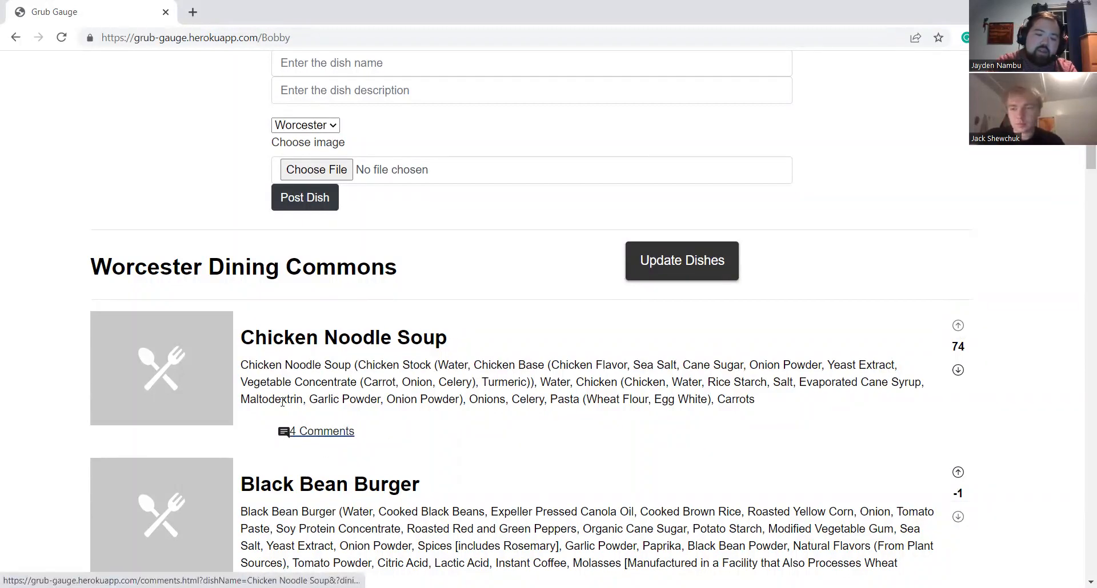
Step: Open the comments page of the Worcester Chicken Noodle Soup and review its image, description and existing comments
left_click(319, 431)
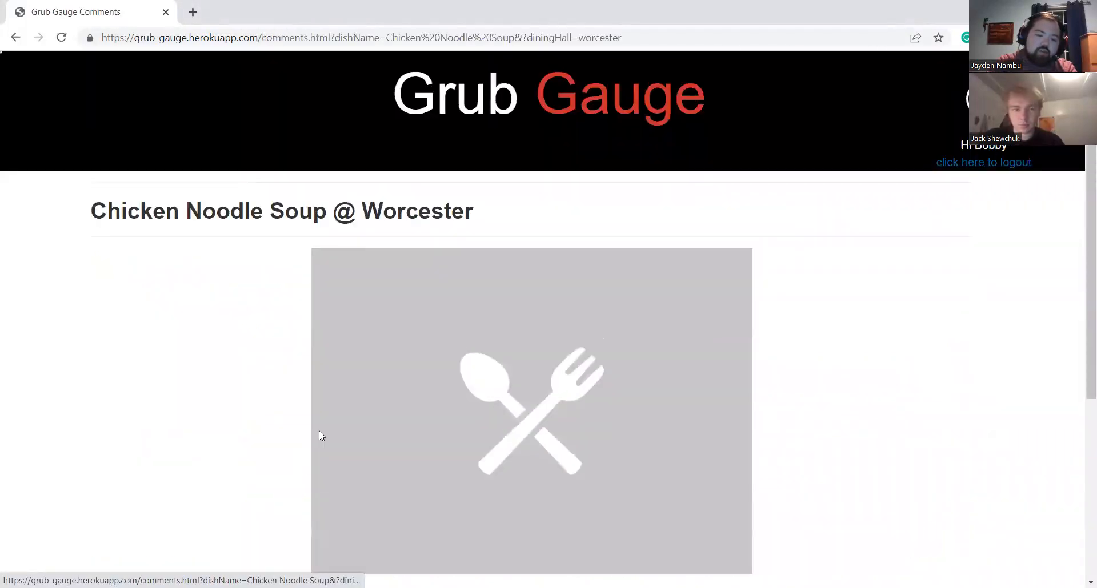
scroll(325, 422, "down", 6)
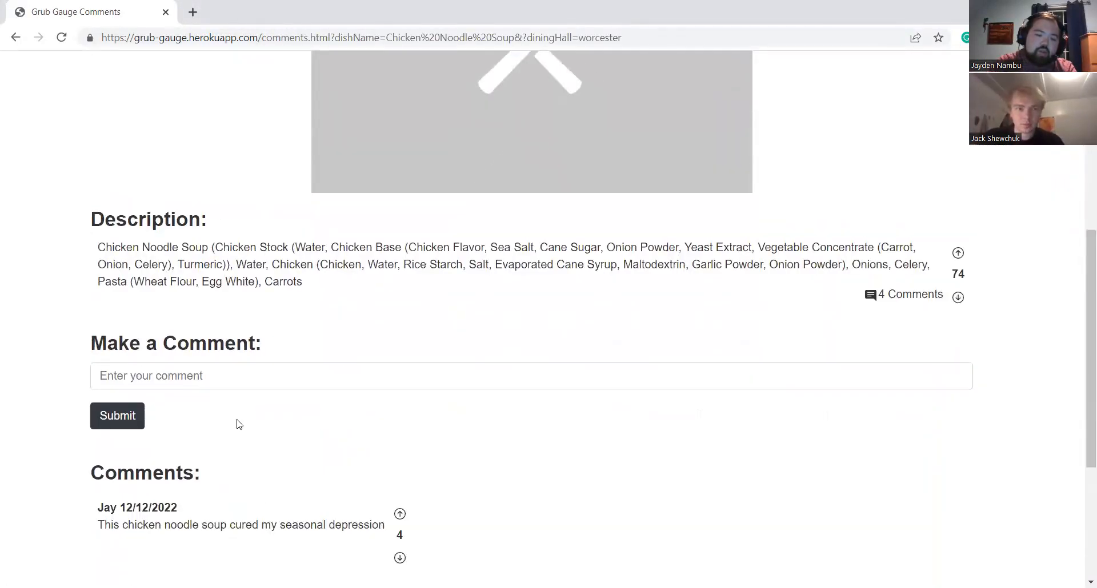
scroll(284, 422, "up", 2)
scroll(284, 422, "up", 2)
scroll(313, 278, "up", 4)
scroll(331, 371, "down", 3)
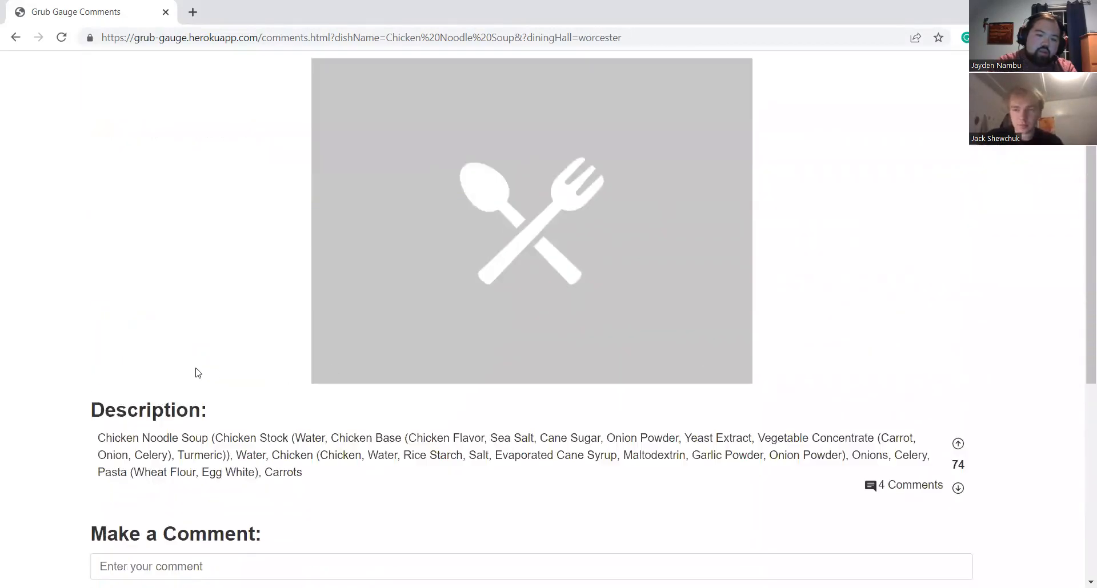
scroll(214, 441, "down", 6)
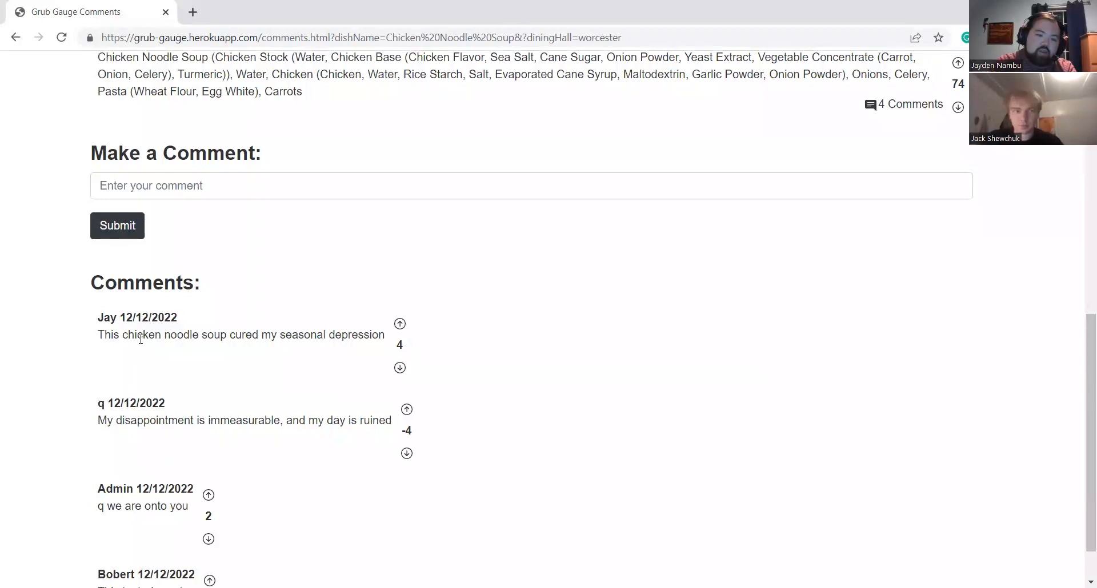
Step: Upvote the comment "This tasted great" and downvote "My disappointment is immeasurable, and my day is ruined"
scroll(270, 532, "down", 1)
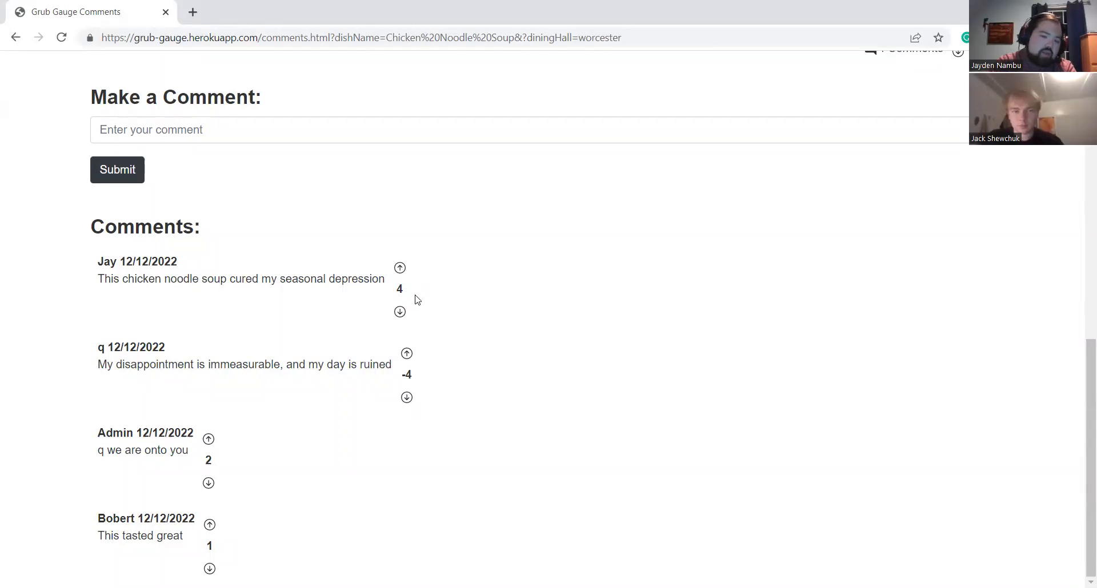
left_click(207, 525)
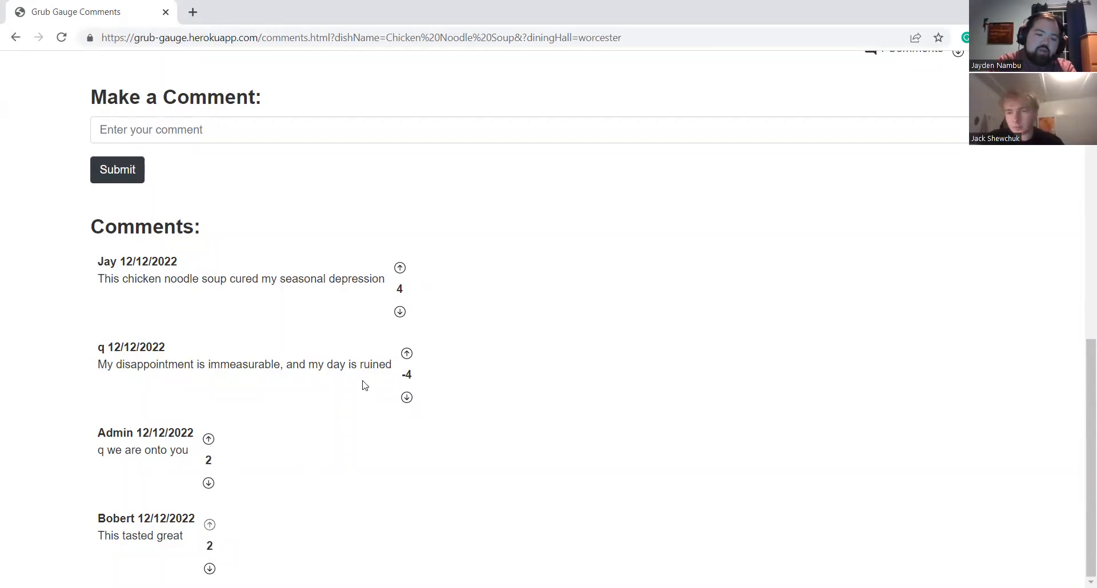
left_click(406, 397)
Step: Post the comment "It was very good" on the Chicken Noodle Soup and check it in the comment list
scroll(252, 389, "up", 3)
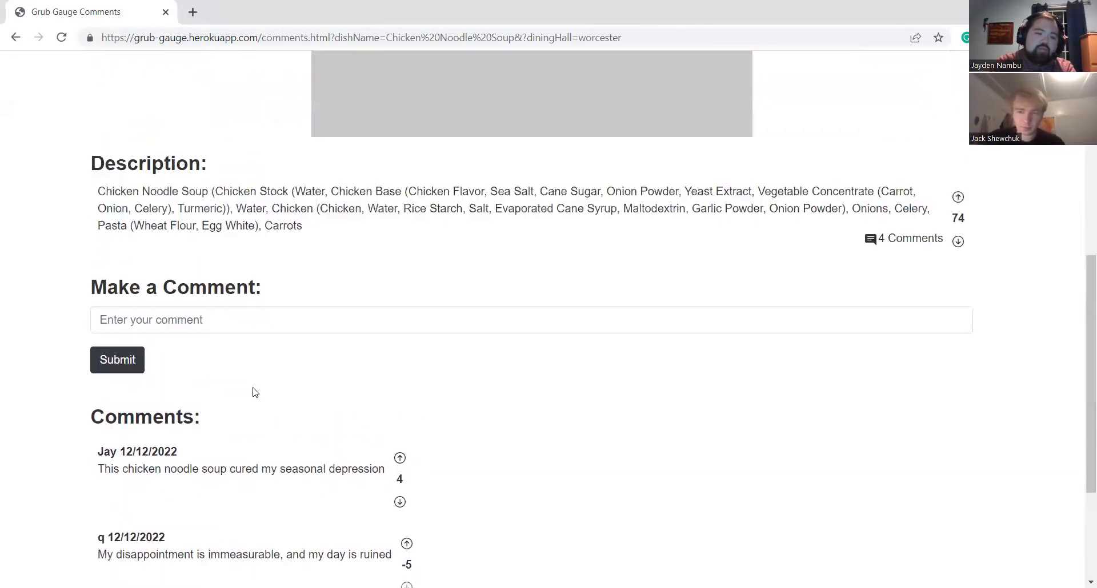
left_click(173, 321)
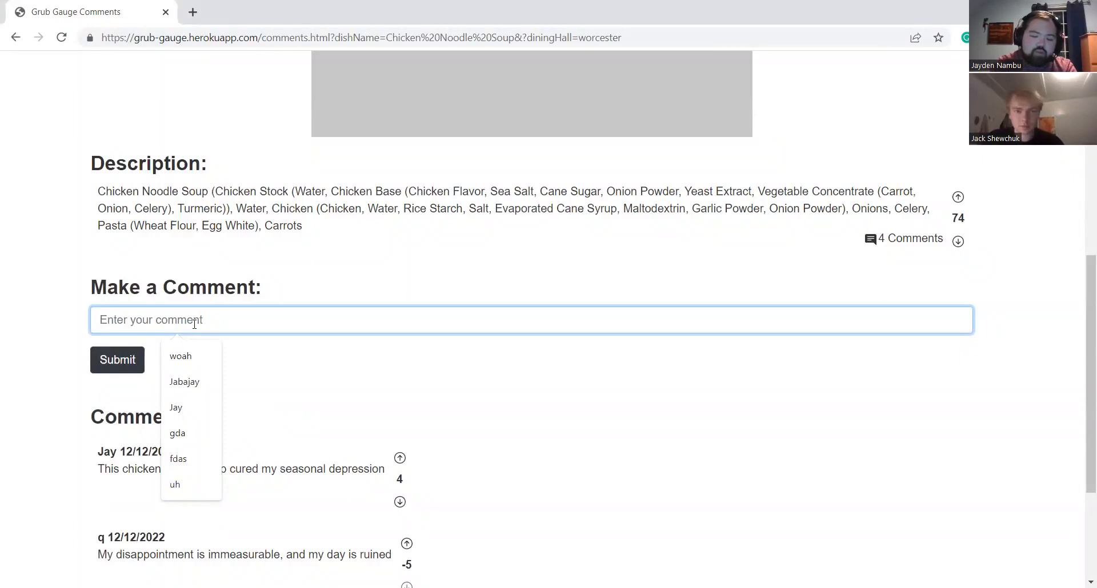
type("It was ve")
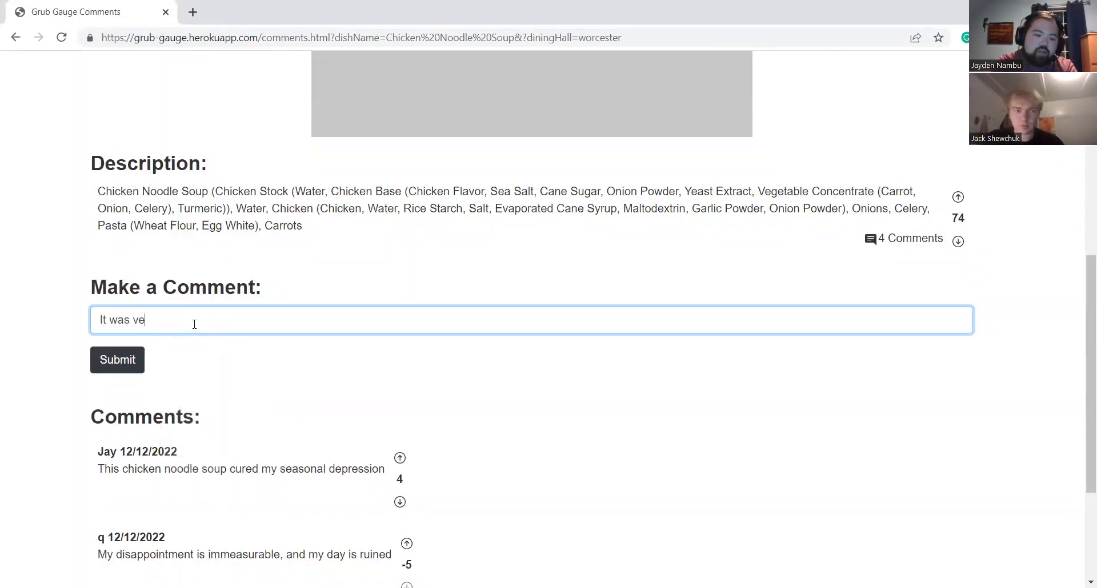
type("ry good")
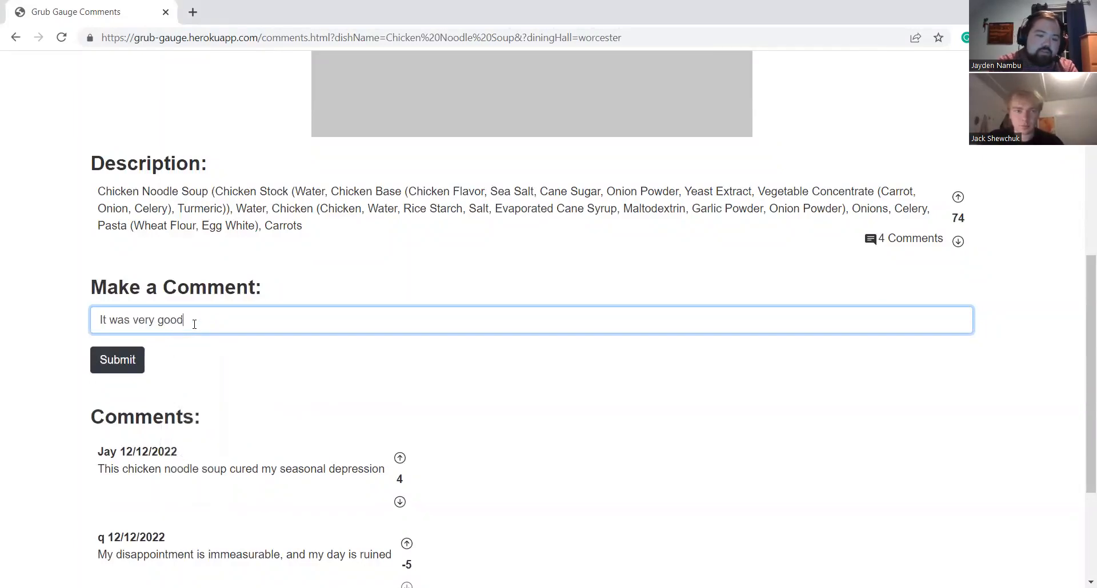
left_click(116, 360)
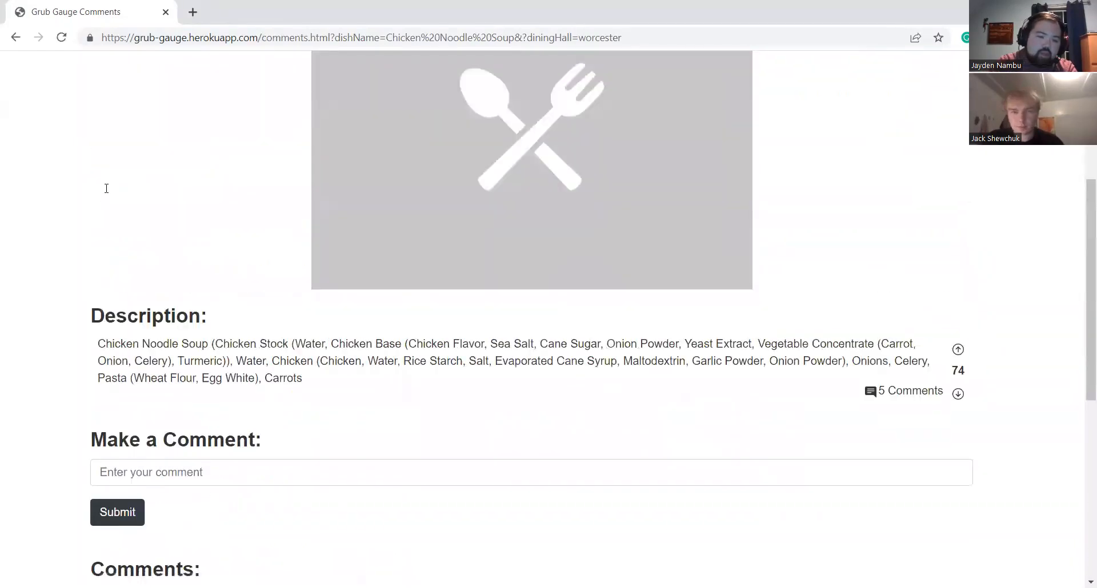
scroll(279, 316, "down", 7)
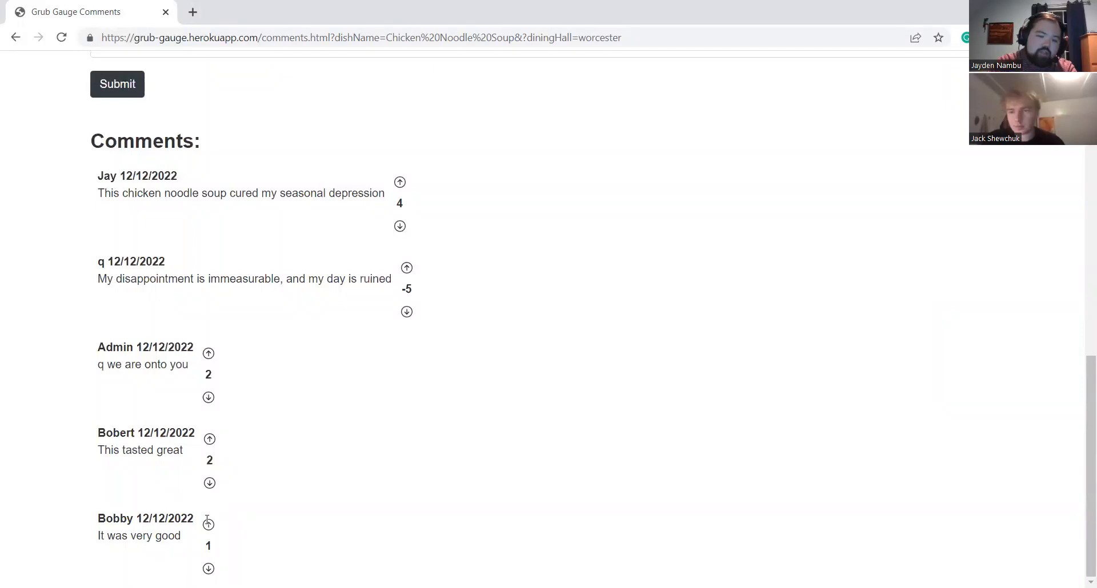
scroll(331, 463, "up", 3)
scroll(331, 464, "up", 3)
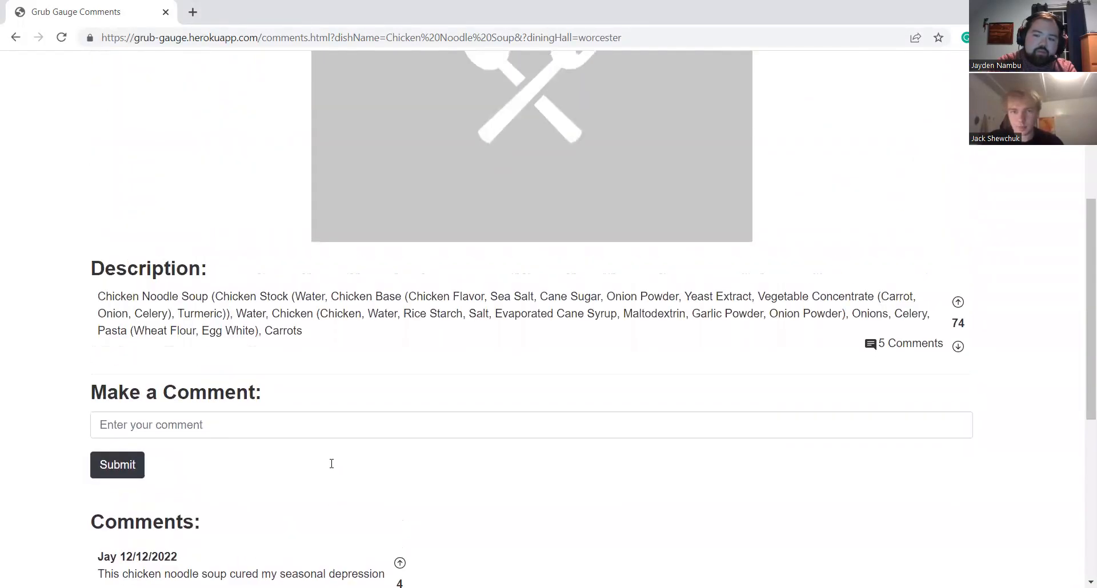
Step: Check the soup's comment list and return to the Grub Gauge home page with its dish posting form
scroll(328, 464, "down", 6)
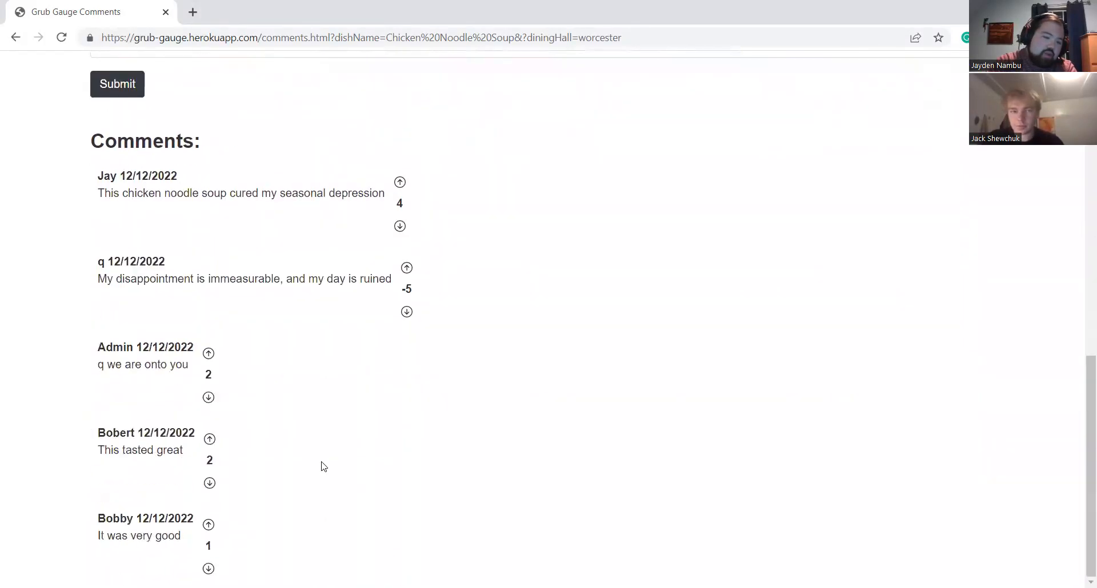
scroll(309, 473, "up", 10)
scroll(309, 473, "up", 2)
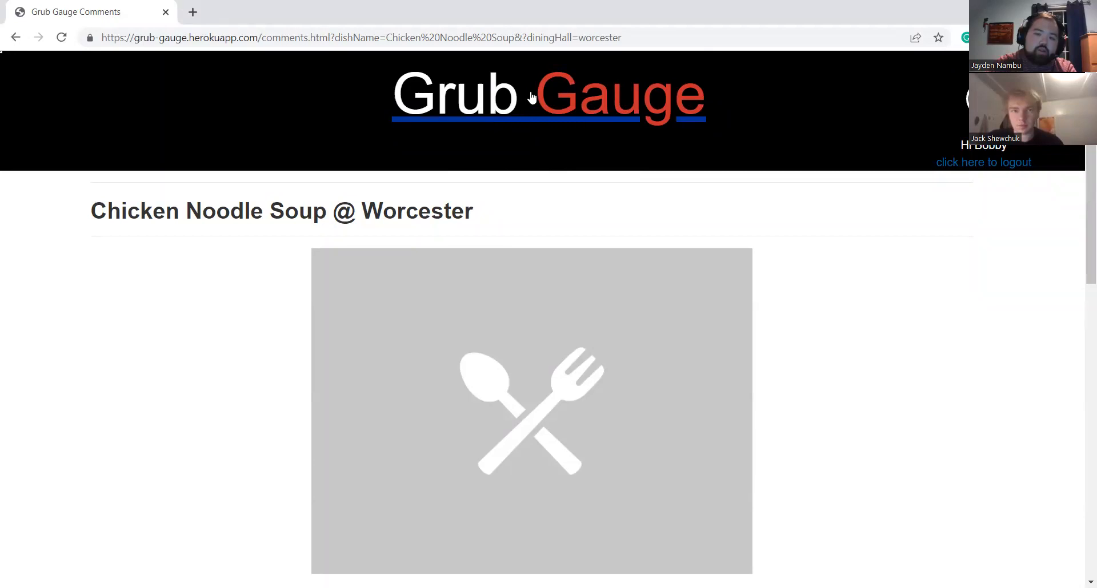
left_click(558, 114)
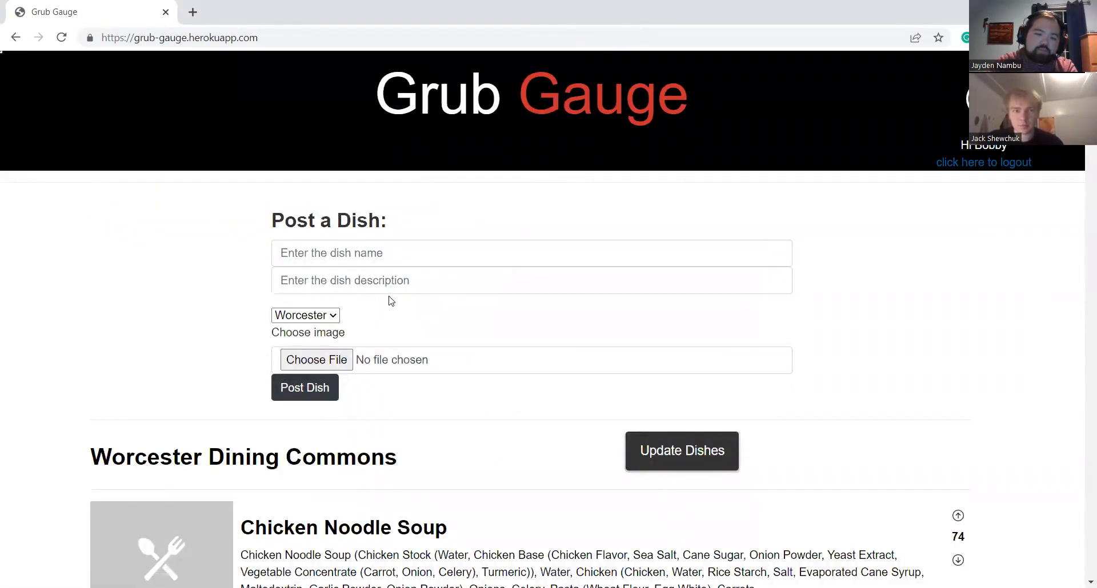
scroll(393, 311, "down", 3)
scroll(400, 363, "up", 3)
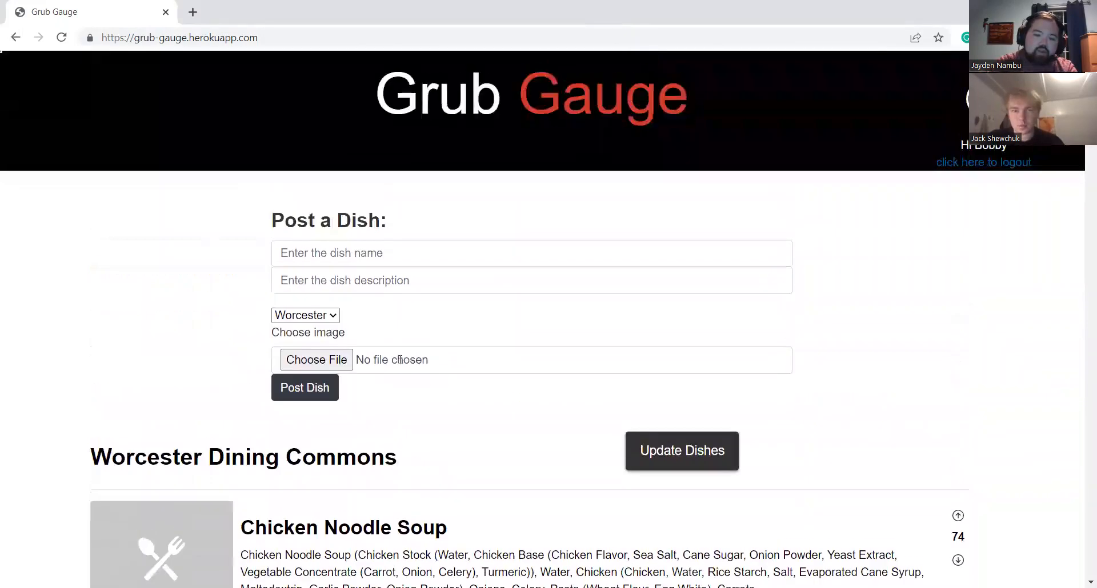
Step: Fill in the new dish's name as "Ommelette" and its description as "Very good"
left_click(387, 254)
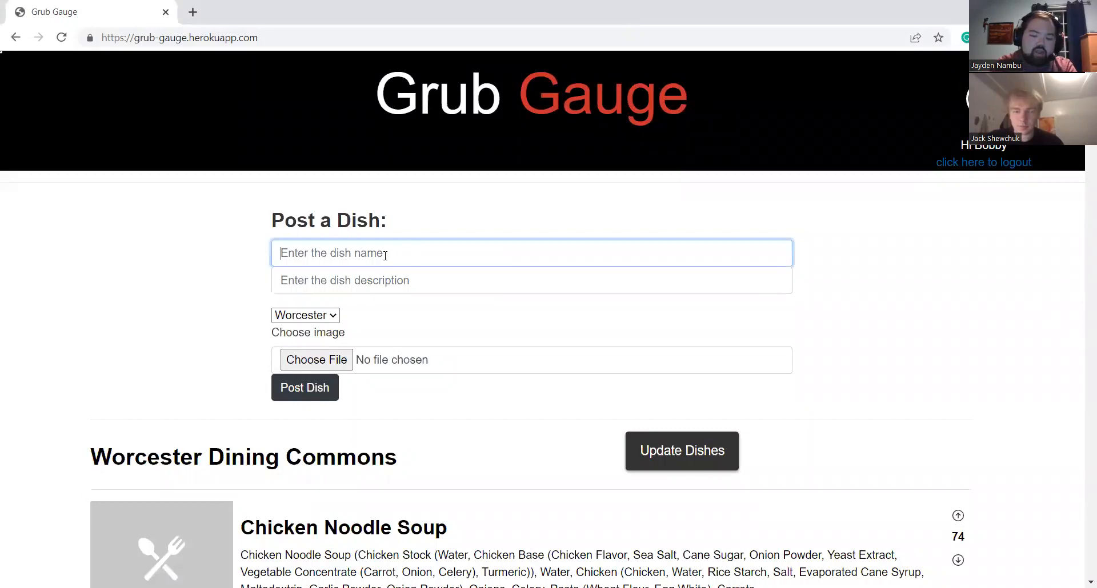
type("Ommel")
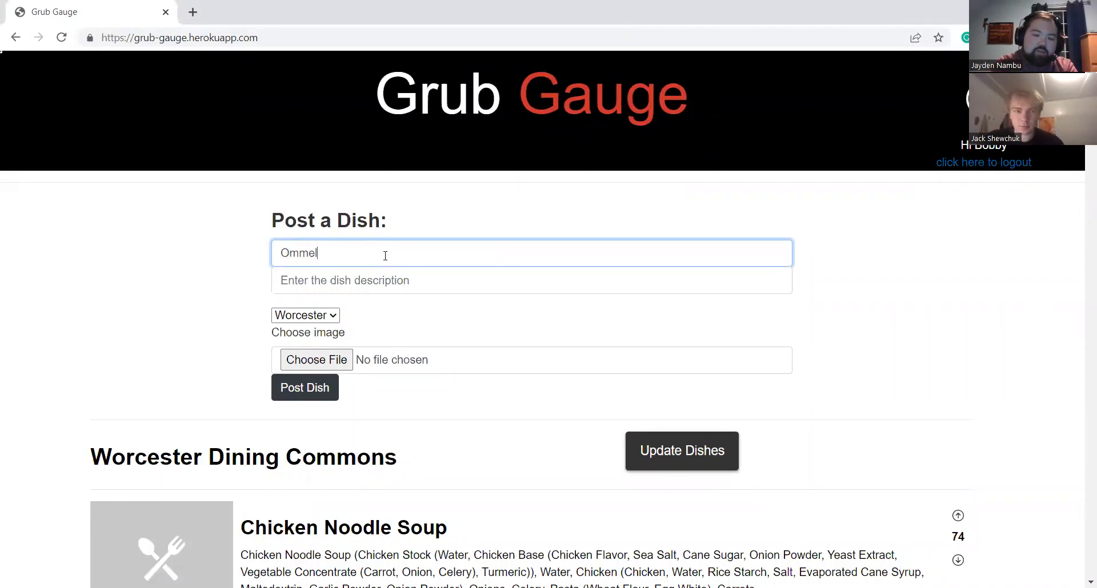
type("ete")
type("e")
key("Tab")
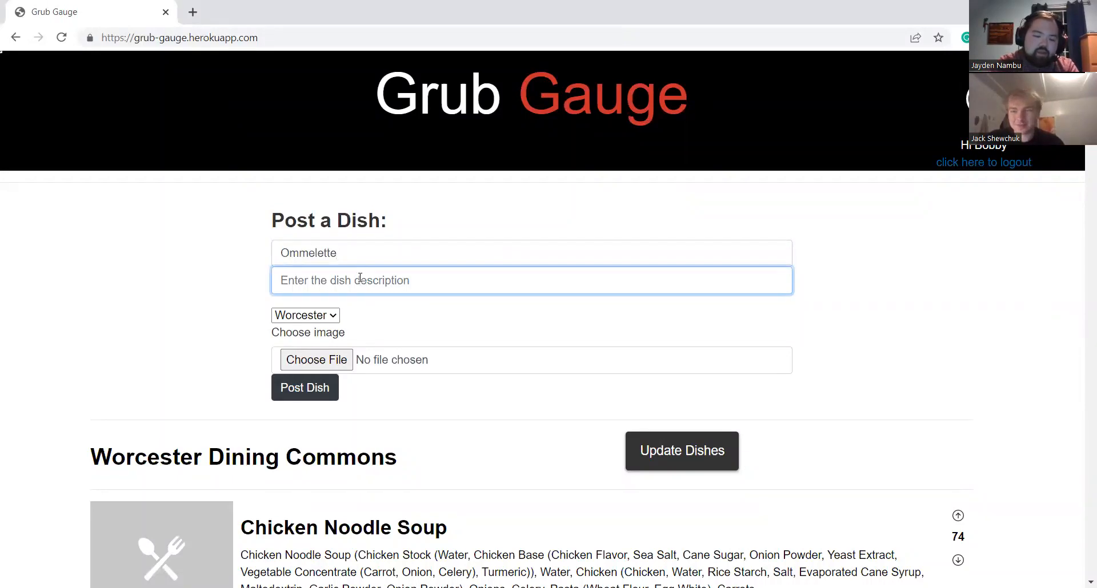
type("t")
key("BackSpace")
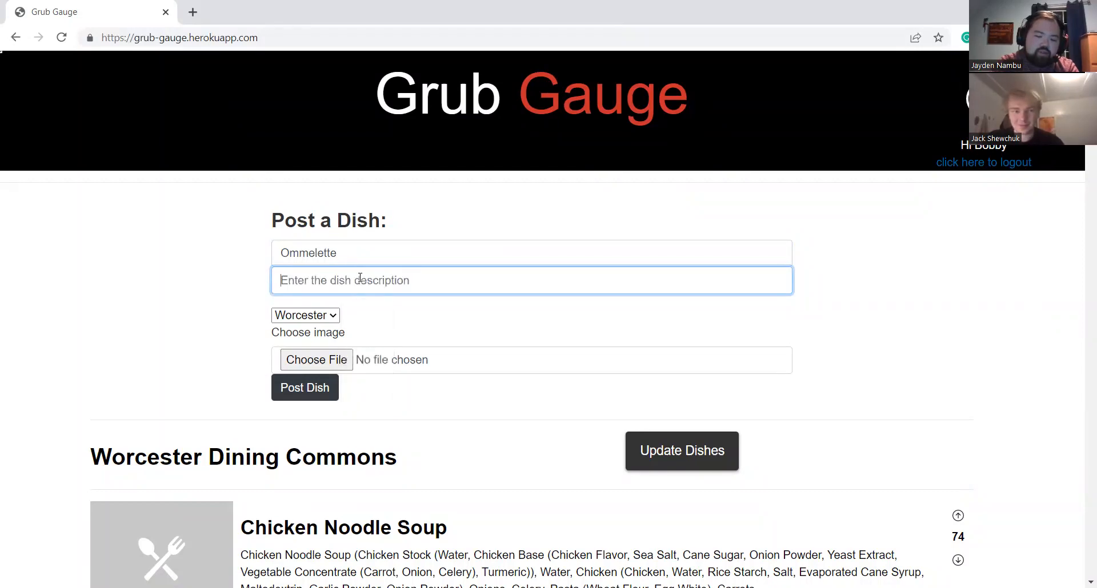
type("Very good")
Step: Assign the new dish to Franklin, post it, and check it in the Franklin Dining Commons list
left_click(307, 315)
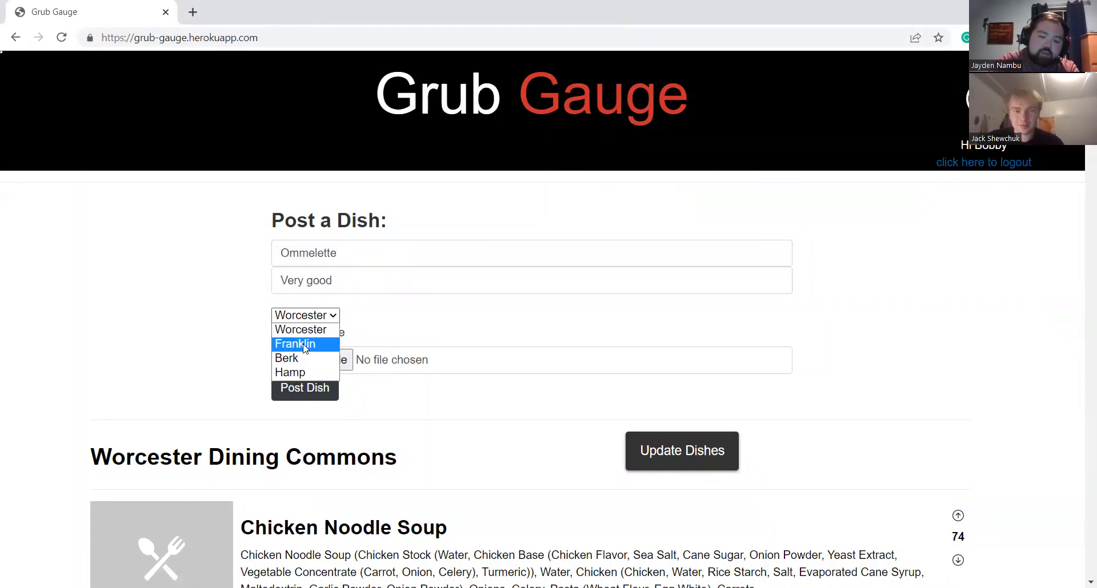
left_click(291, 343)
left_click(306, 398)
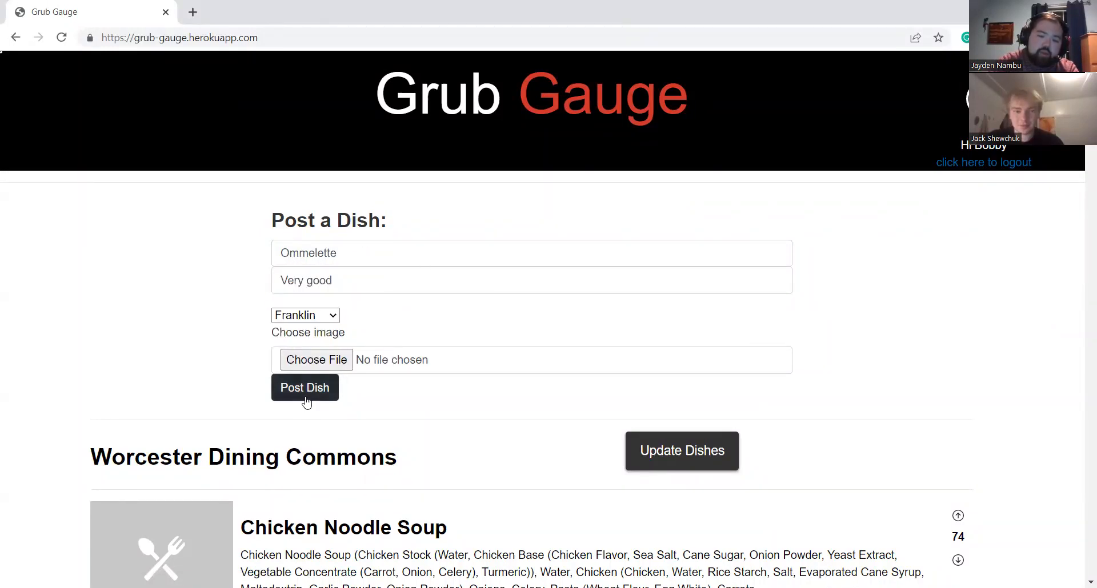
scroll(309, 330, "down", 20)
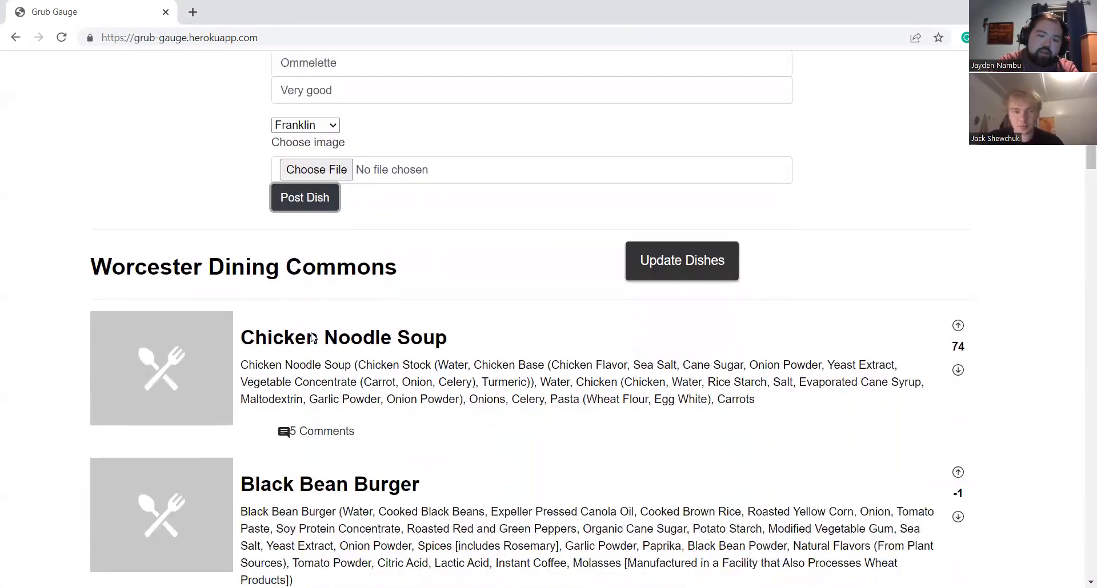
scroll(316, 347, "down", 3)
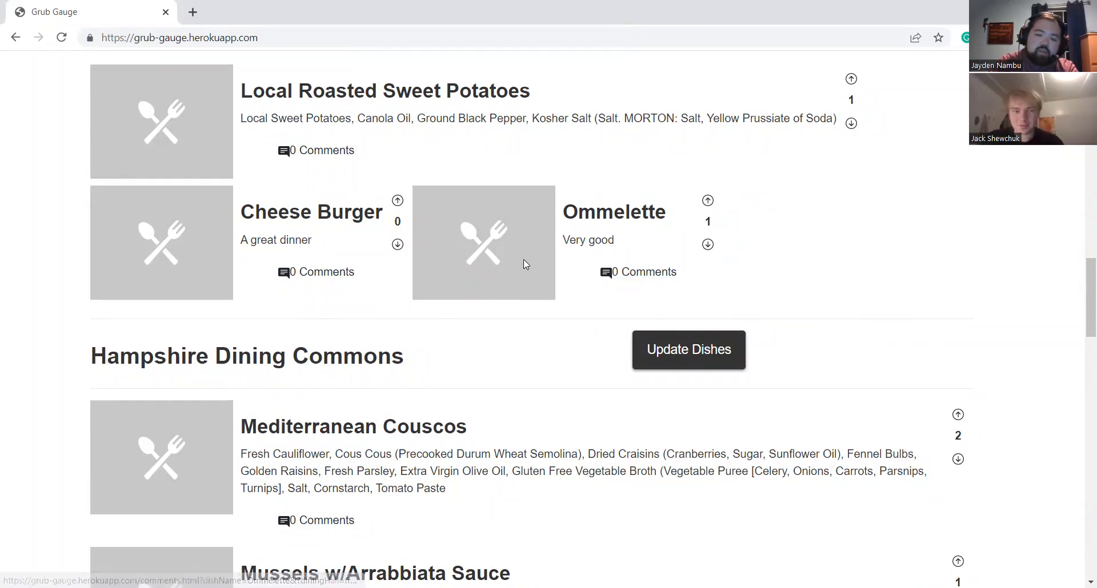
scroll(556, 314, "up", 3)
scroll(490, 317, "up", 15)
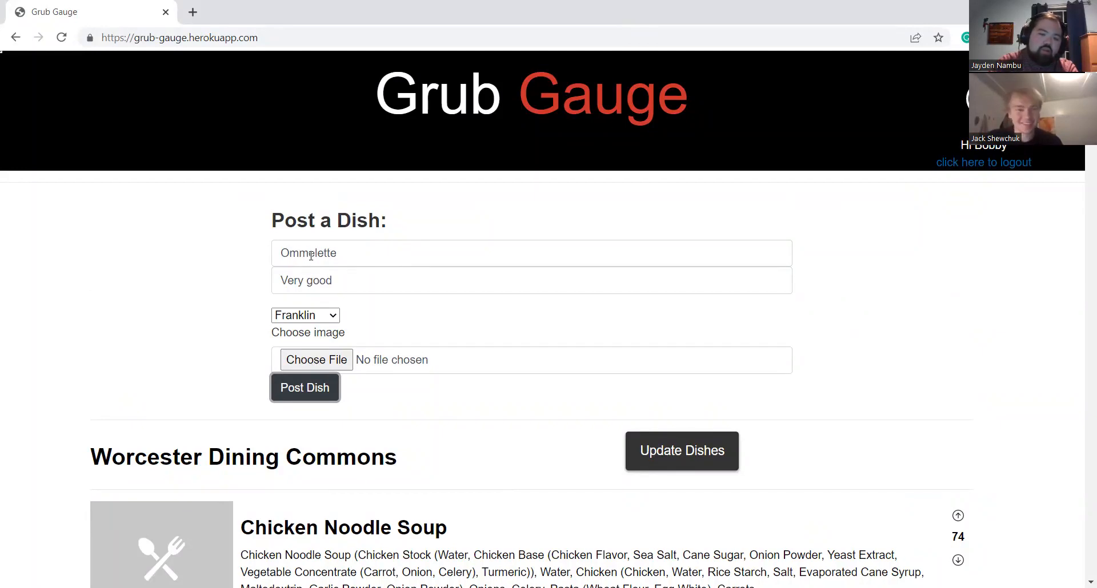
Step: Log out of the current user account
left_click_drag(389, 253, 275, 253)
left_click(794, 205)
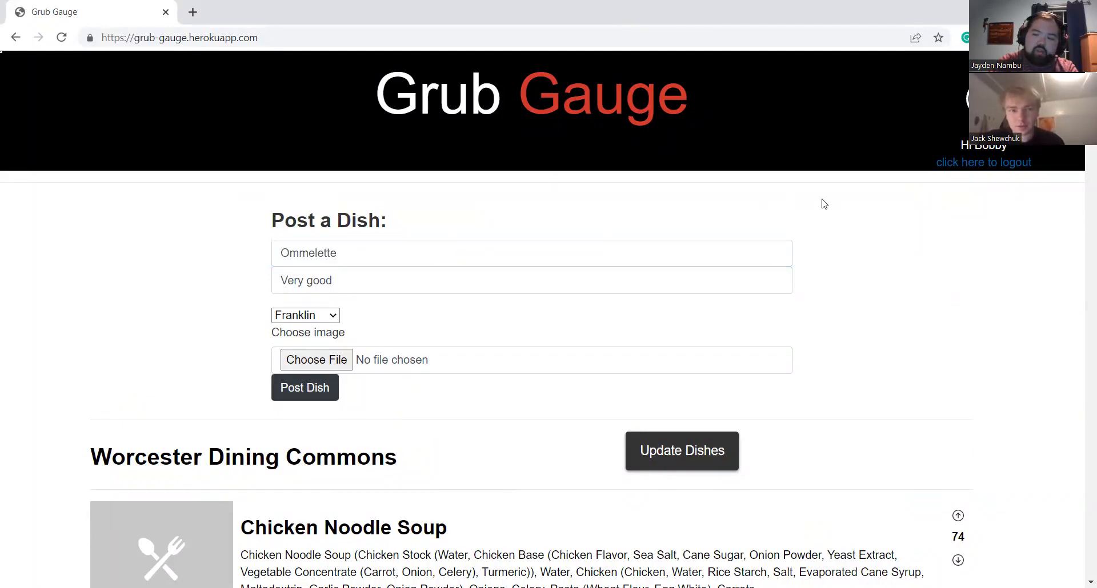
left_click(988, 164)
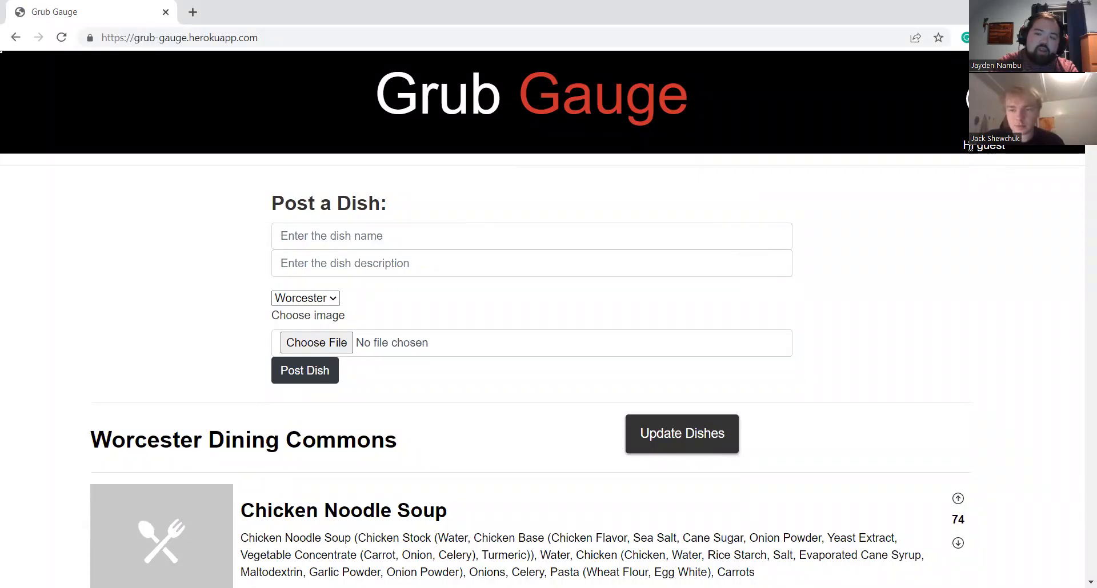
Step: Log in to the Admin account with the account password
left_click(985, 99)
left_click(519, 202)
type("Admin")
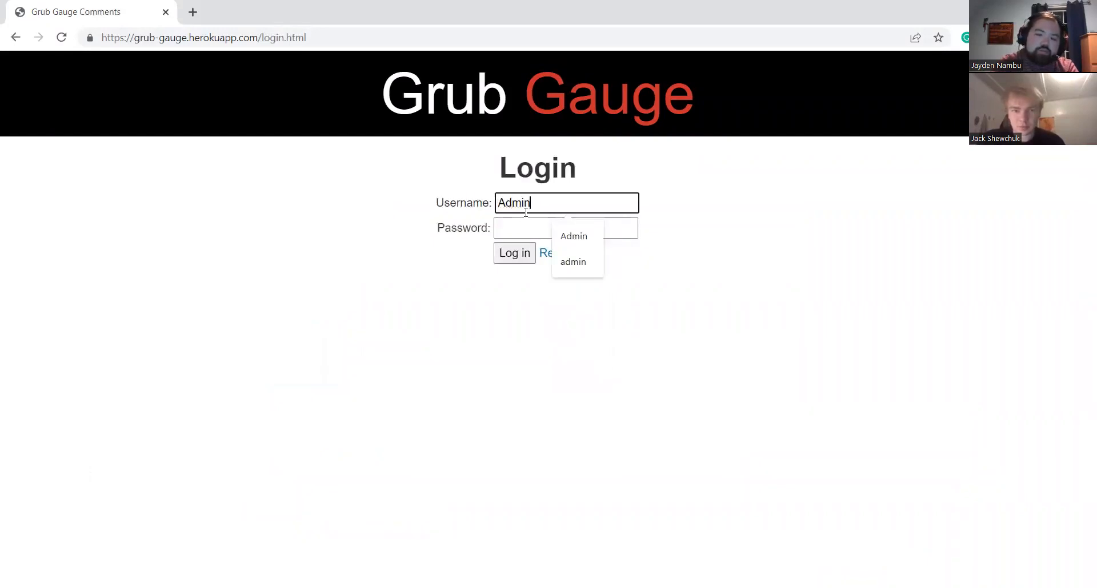
key("Tab")
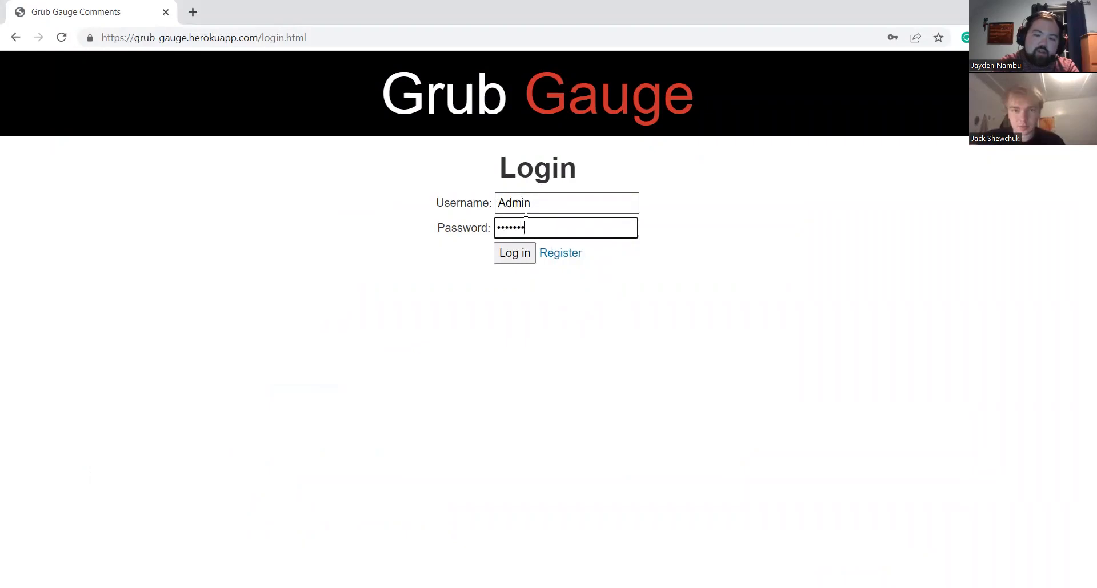
left_click(514, 254)
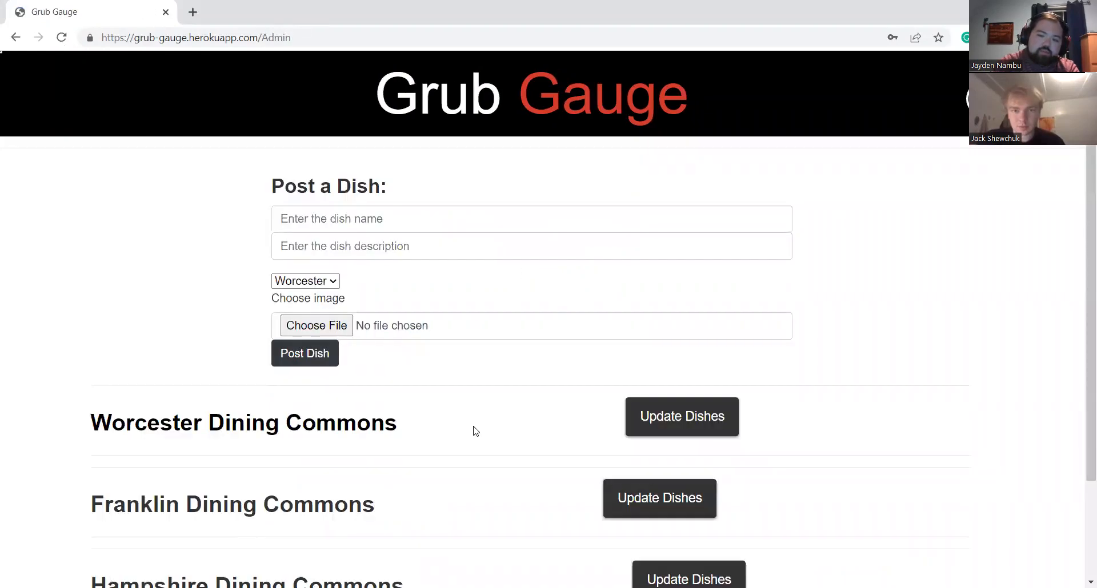
left_click(669, 226)
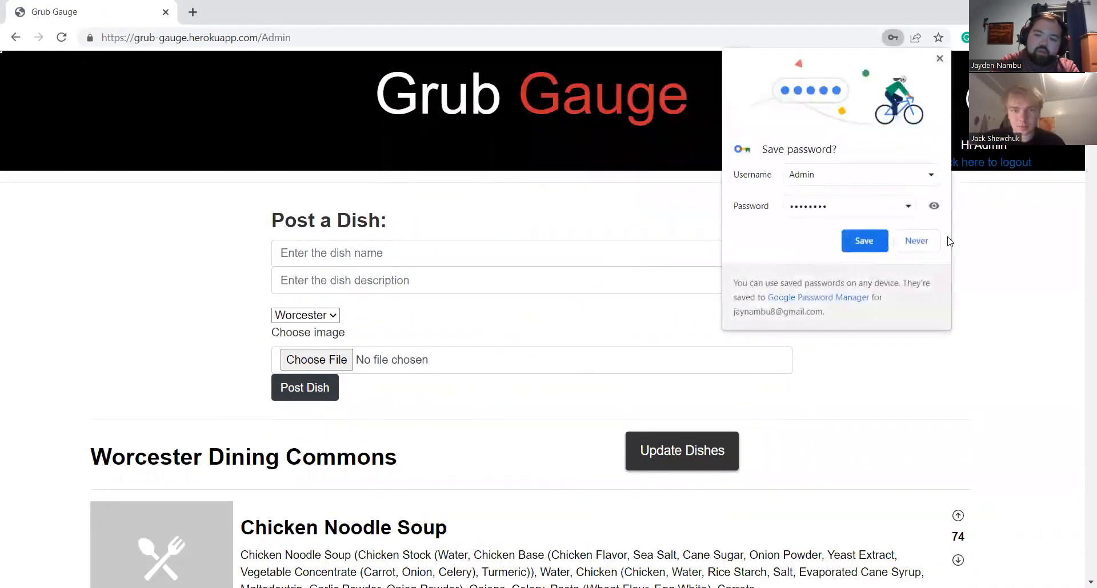
Step: Delete the Ommelette dish from Franklin Dining Commons
scroll(404, 247, "down", 3)
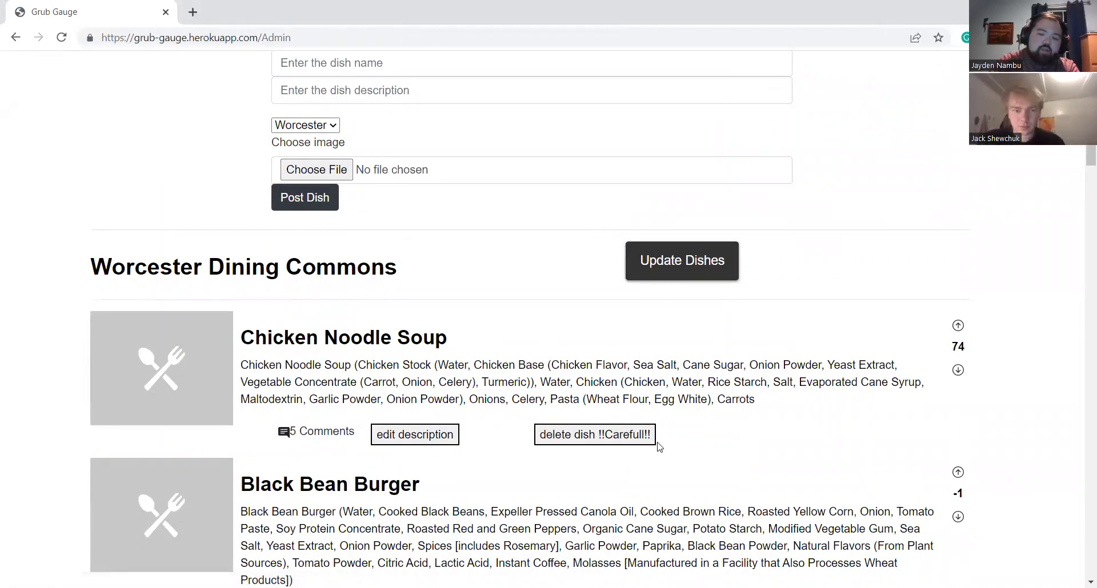
scroll(522, 383, "down", 9)
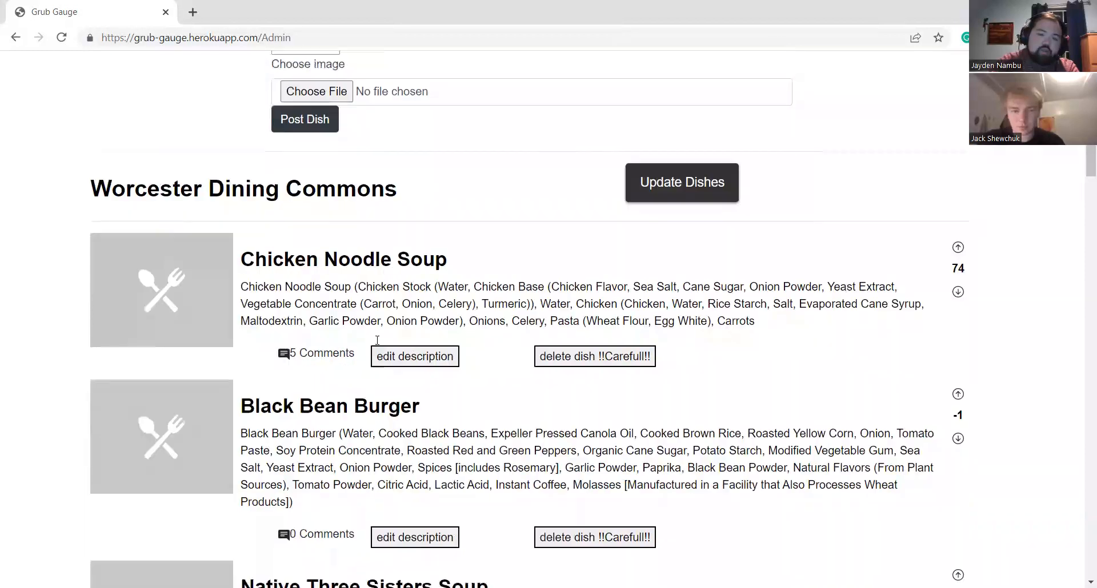
scroll(537, 361, "down", 9)
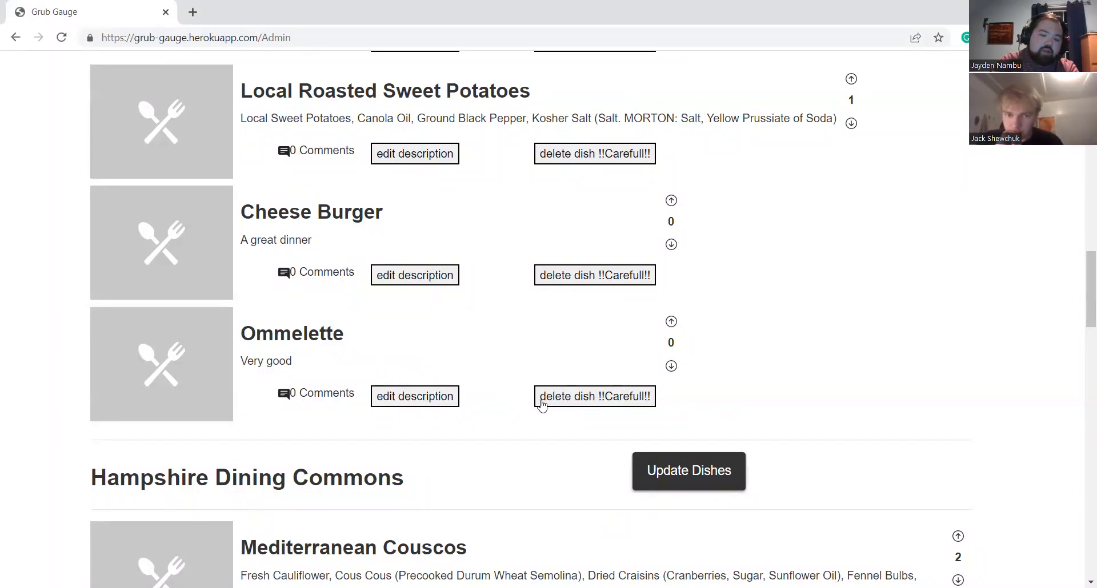
left_click(574, 400)
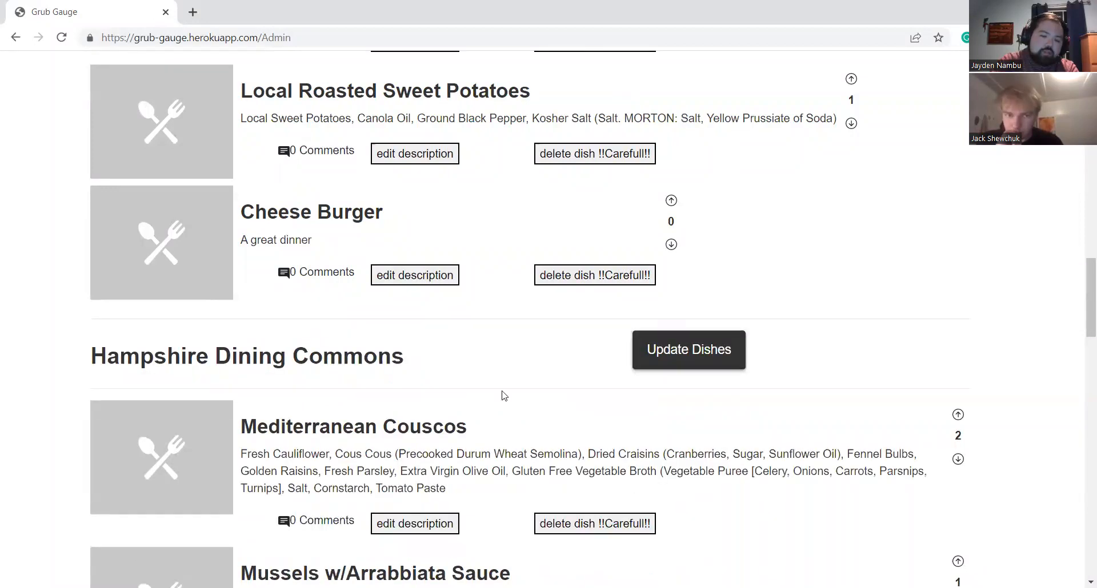
Step: Change the Franklin Cheese Burger's description to "A great dinner!", then reload the page to check it
left_click(433, 280)
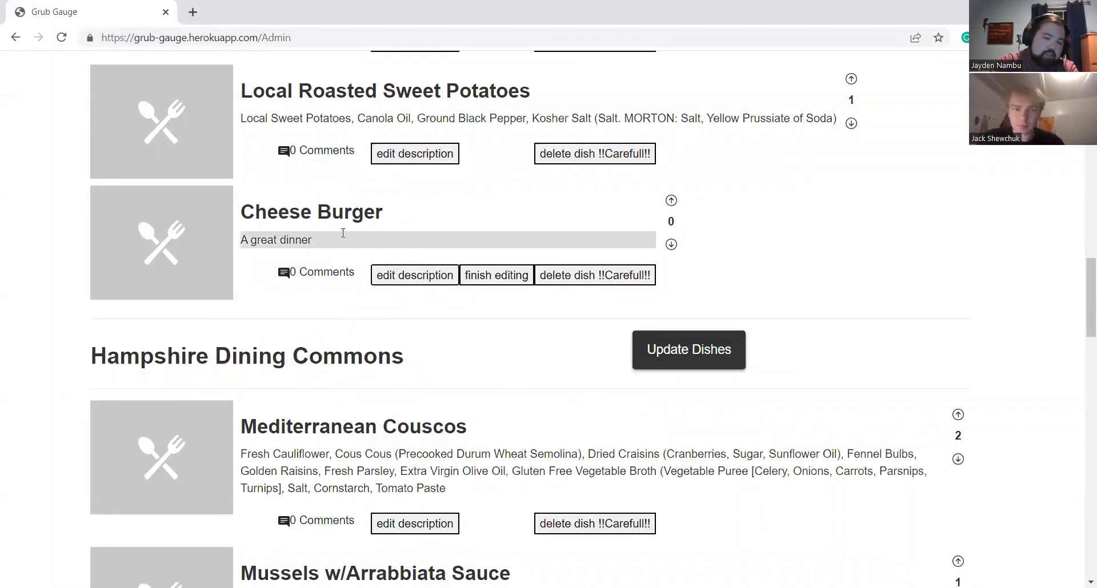
left_click(343, 237)
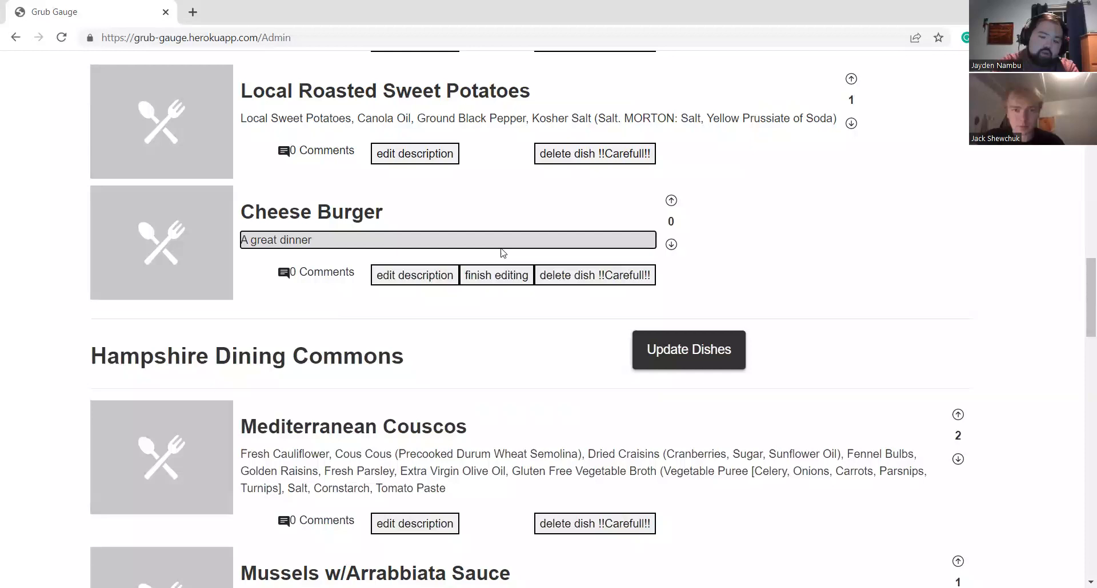
type("!")
left_click(493, 277)
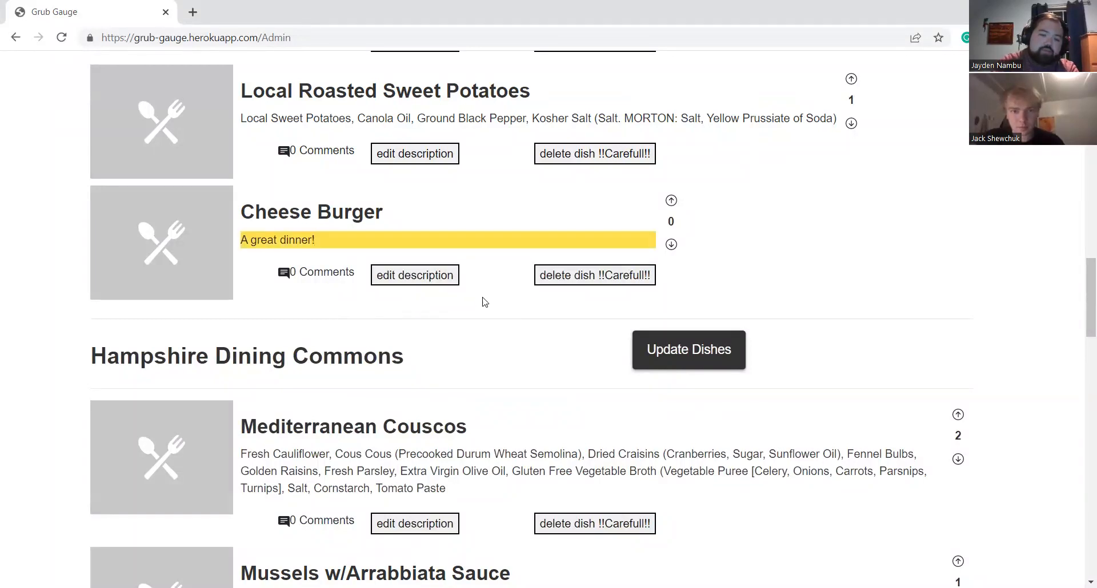
scroll(485, 302, "up", 7)
left_click(61, 37)
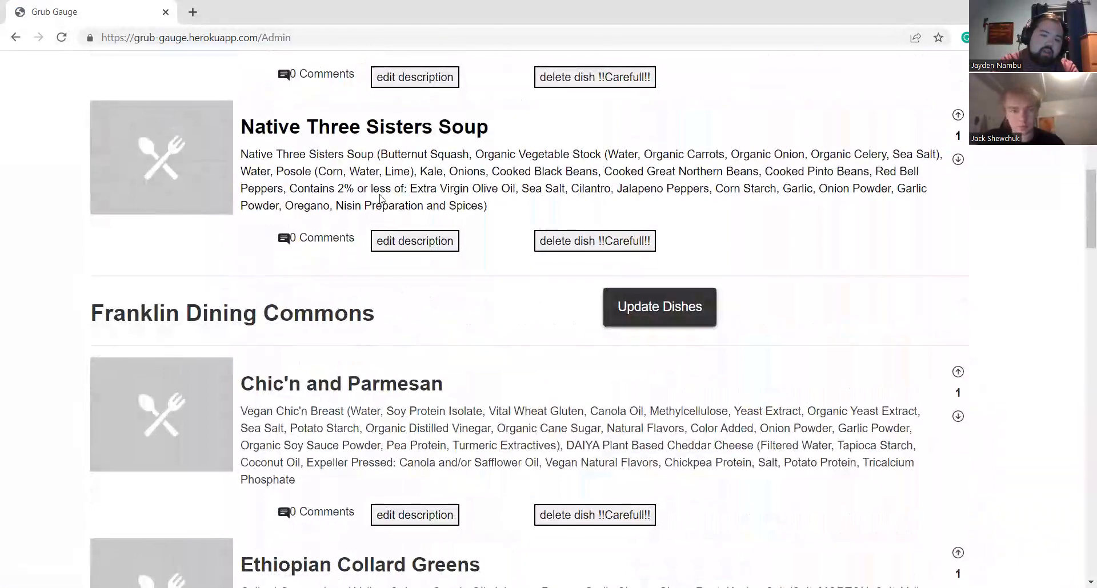
scroll(380, 198, "down", 7)
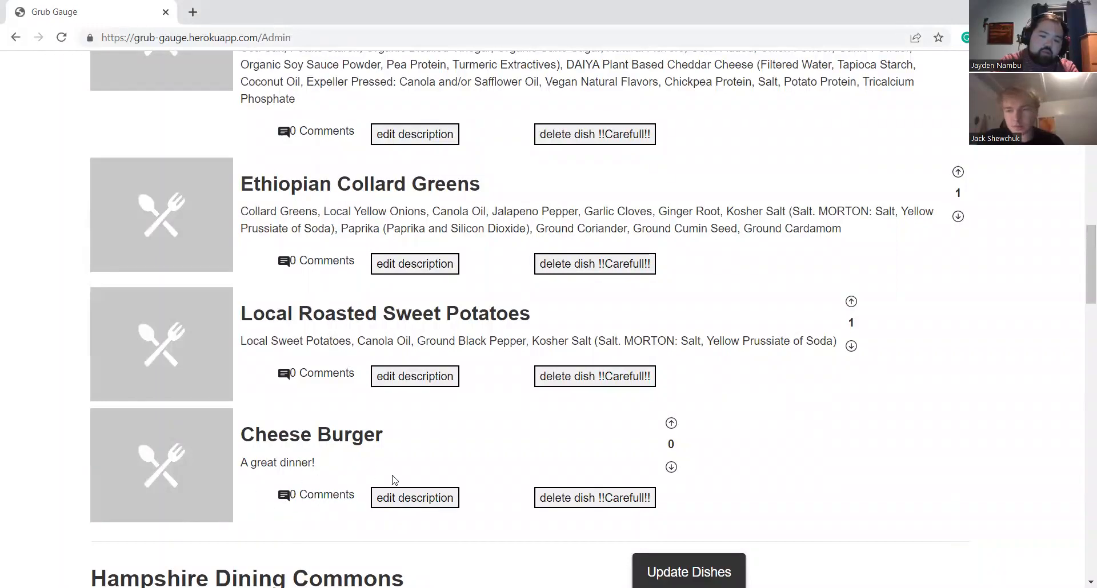
Step: Update the dish list of Berkshire Dining Commons
scroll(456, 446, "up", 13)
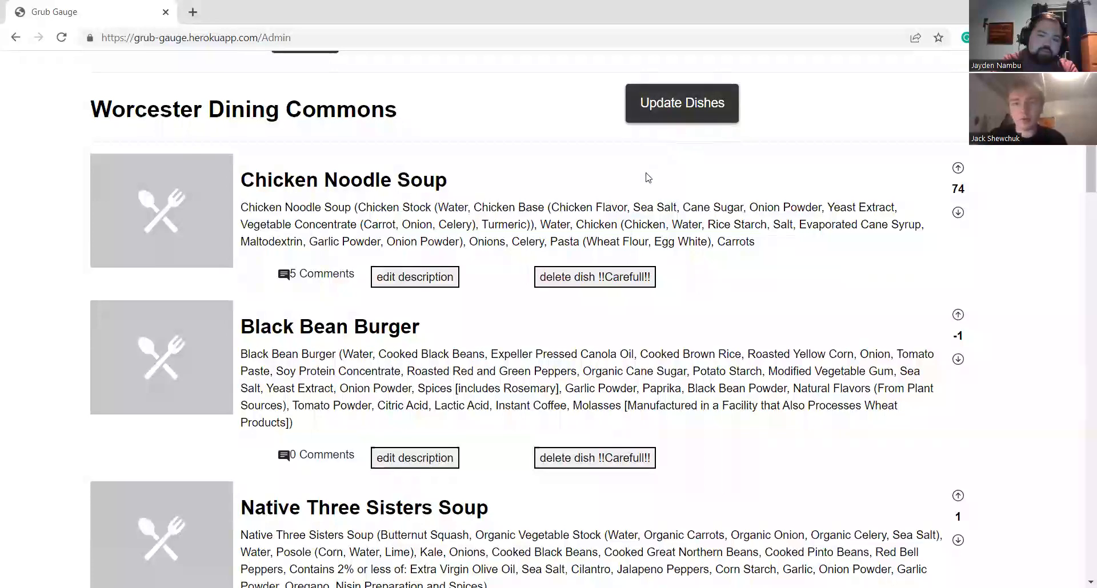
scroll(588, 304, "down", 13)
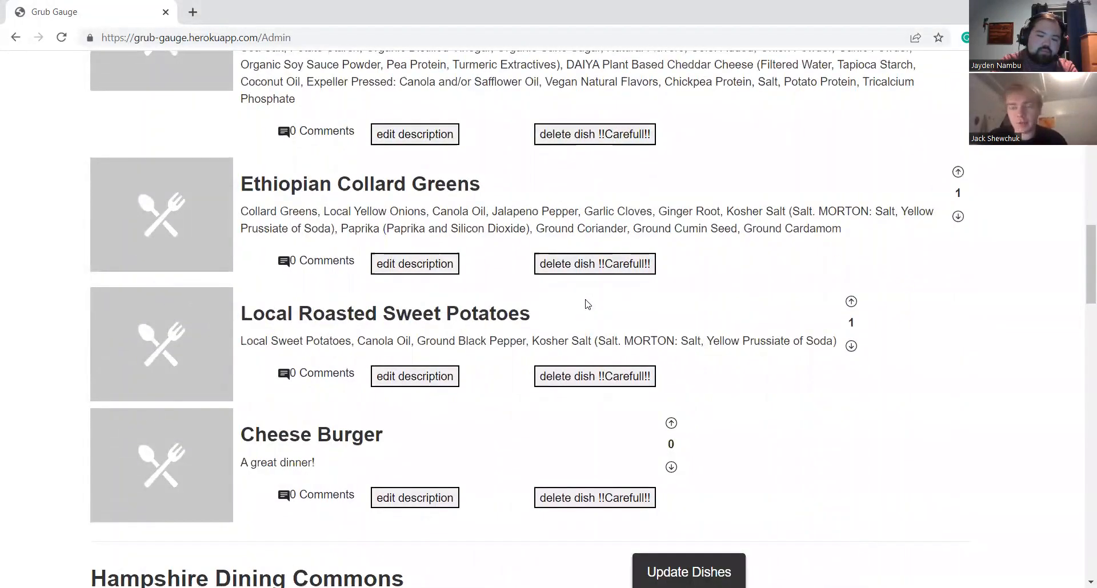
scroll(588, 304, "down", 7)
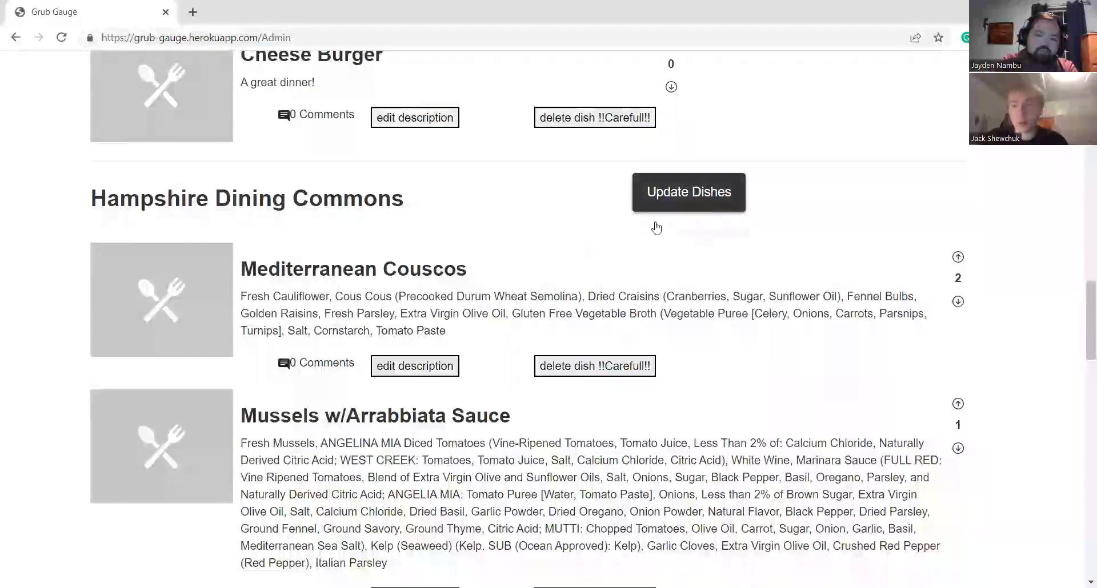
scroll(657, 283, "down", 10)
scroll(656, 286, "down", 10)
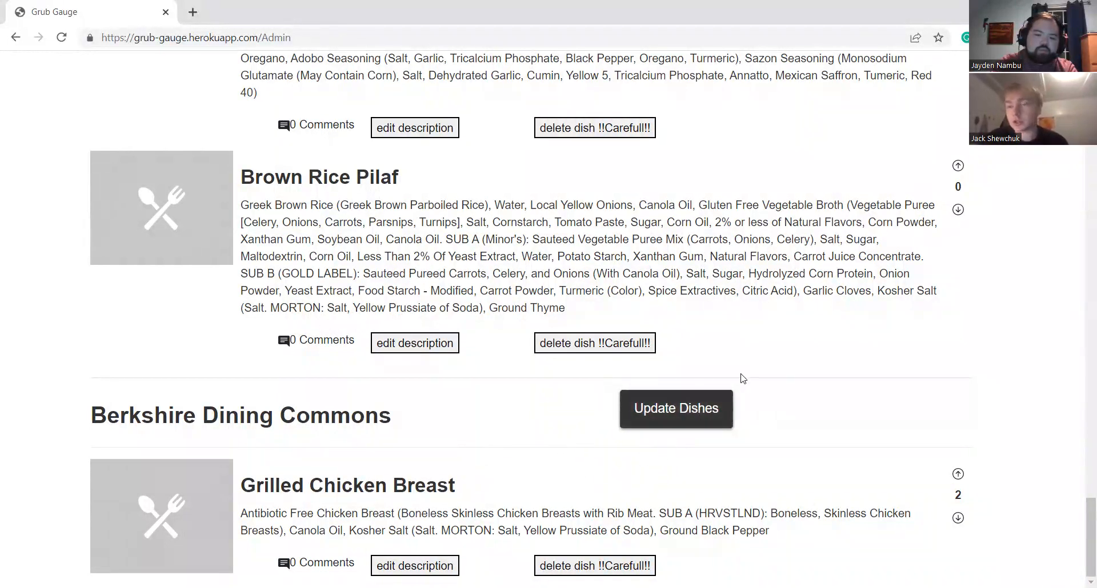
left_click(660, 423)
Step: Review the dining commons' dish lists back up to the Worcester section and its dish update option
scroll(923, 377, "up", 20)
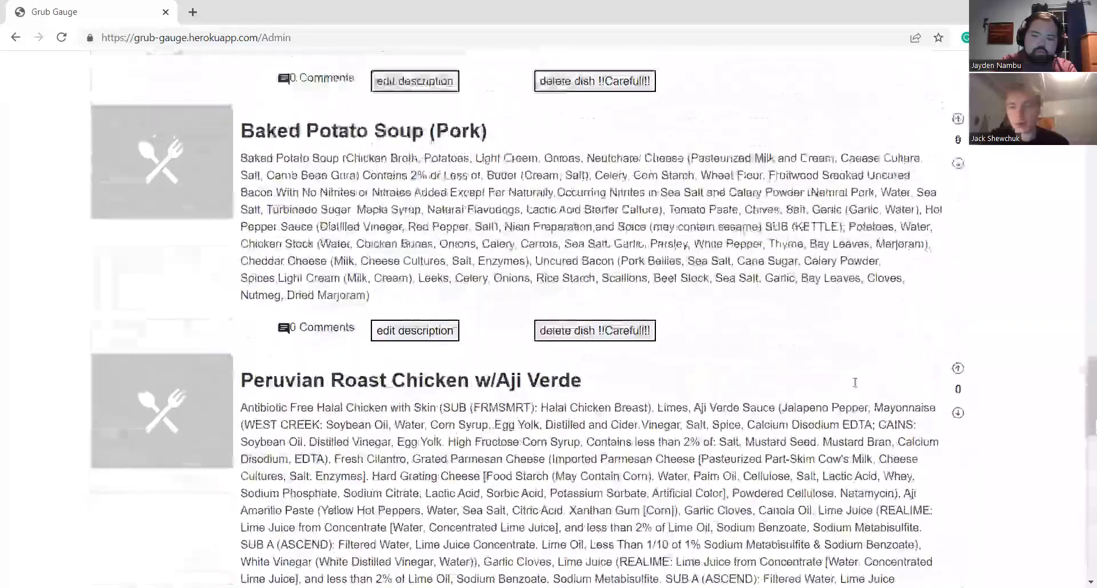
scroll(781, 397, "up", 6)
scroll(754, 397, "down", 11)
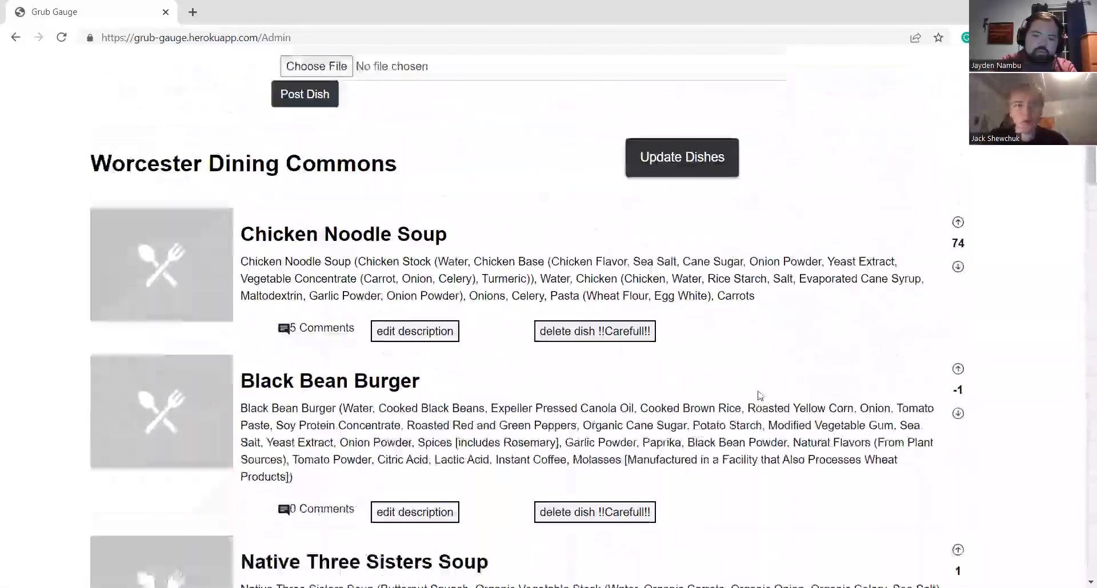
scroll(756, 395, "up", 7)
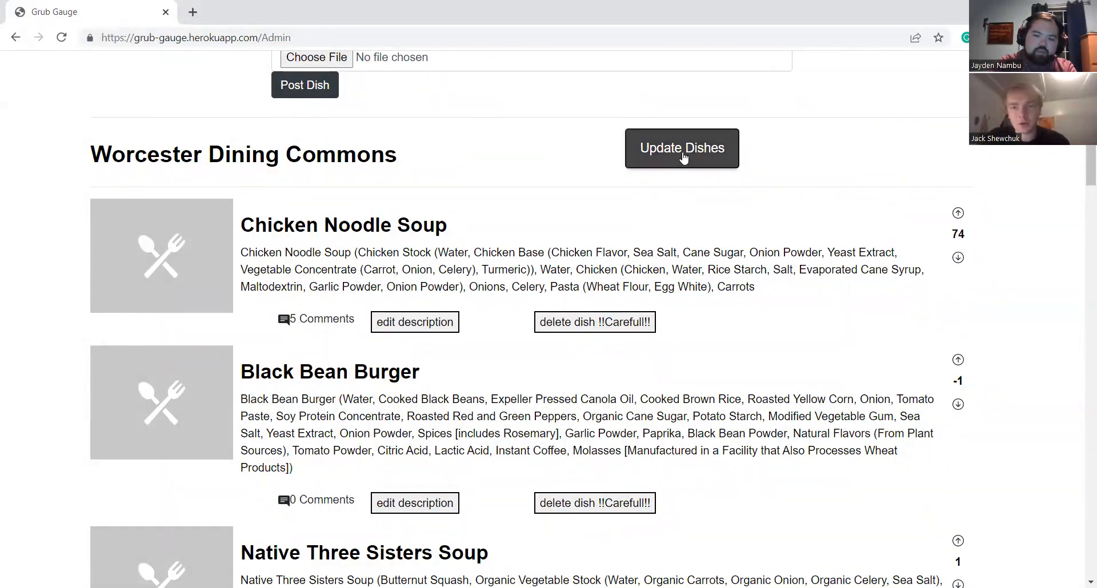
Step: Review the Worcester Dining Commons dishes with their descriptions, votes and admin options, ending at the form for posting a dish
scroll(686, 164, "down", 3)
scroll(686, 164, "down", 4)
scroll(478, 323, "up", 3)
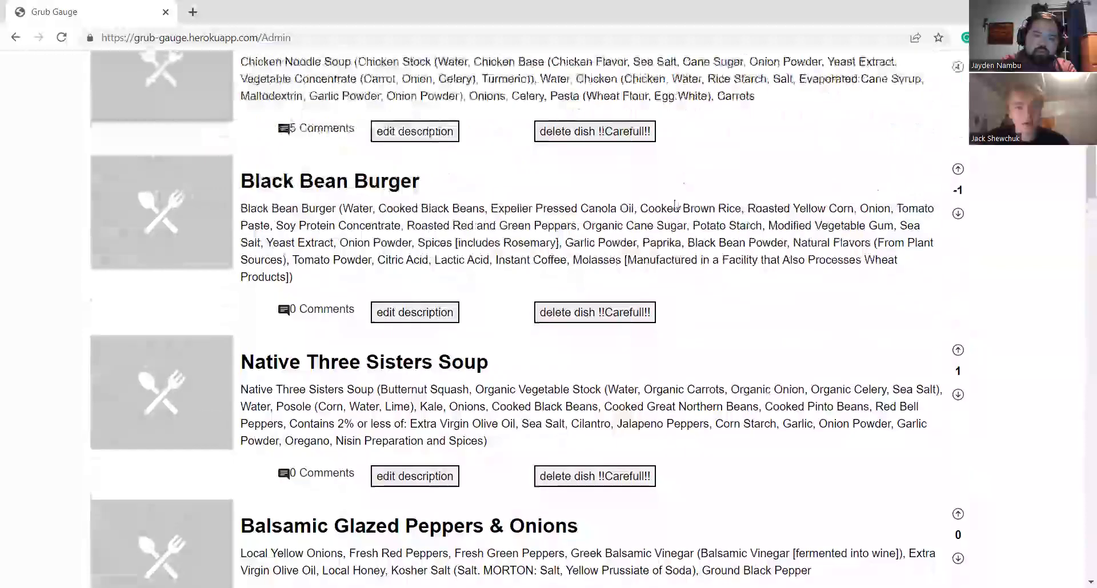
scroll(403, 452, "down", 3)
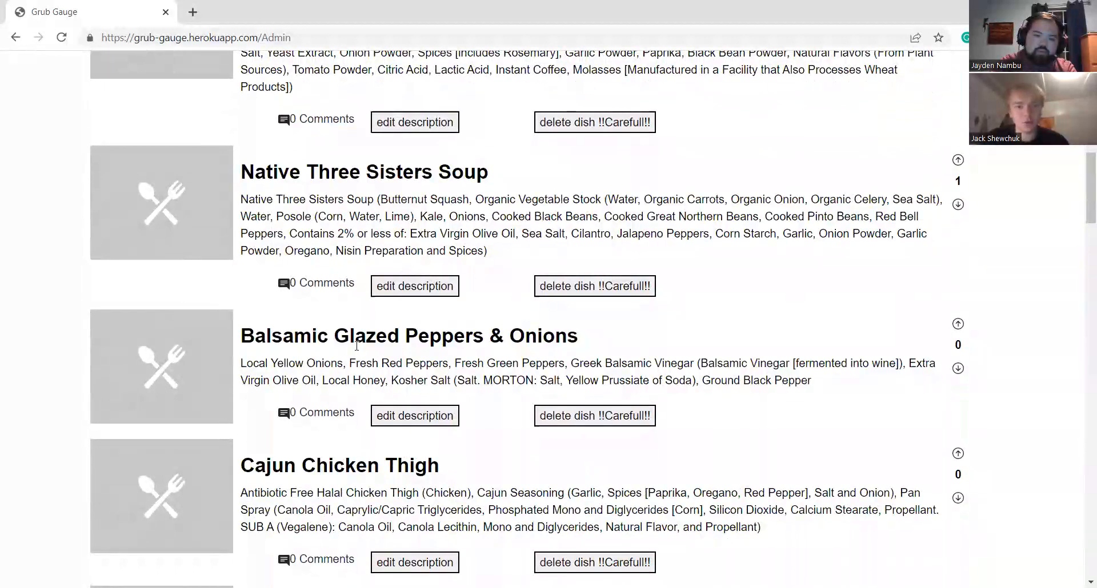
scroll(356, 346, "down", 3)
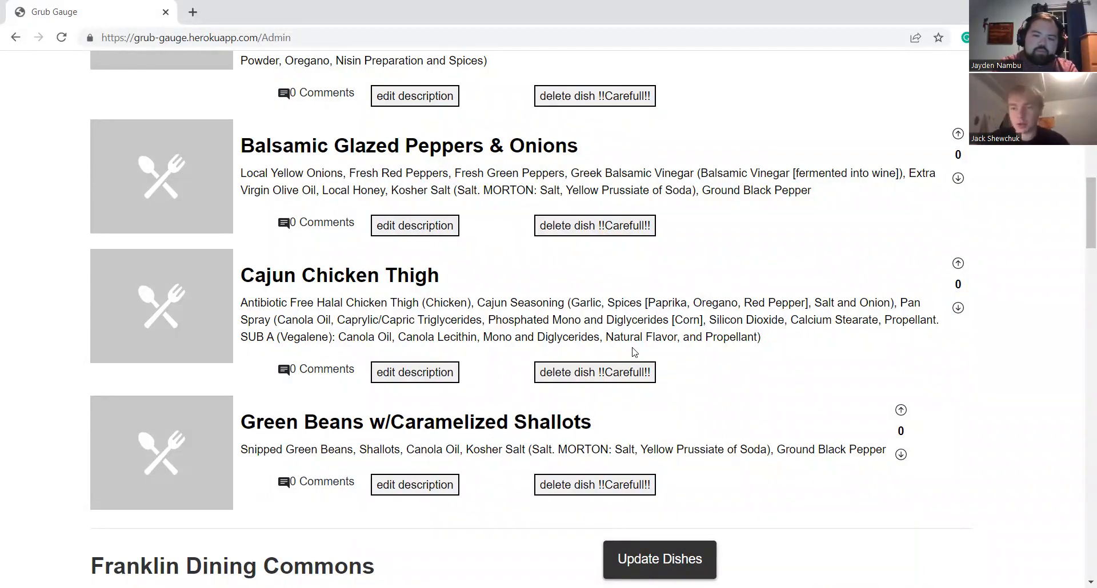
scroll(643, 339, "up", 10)
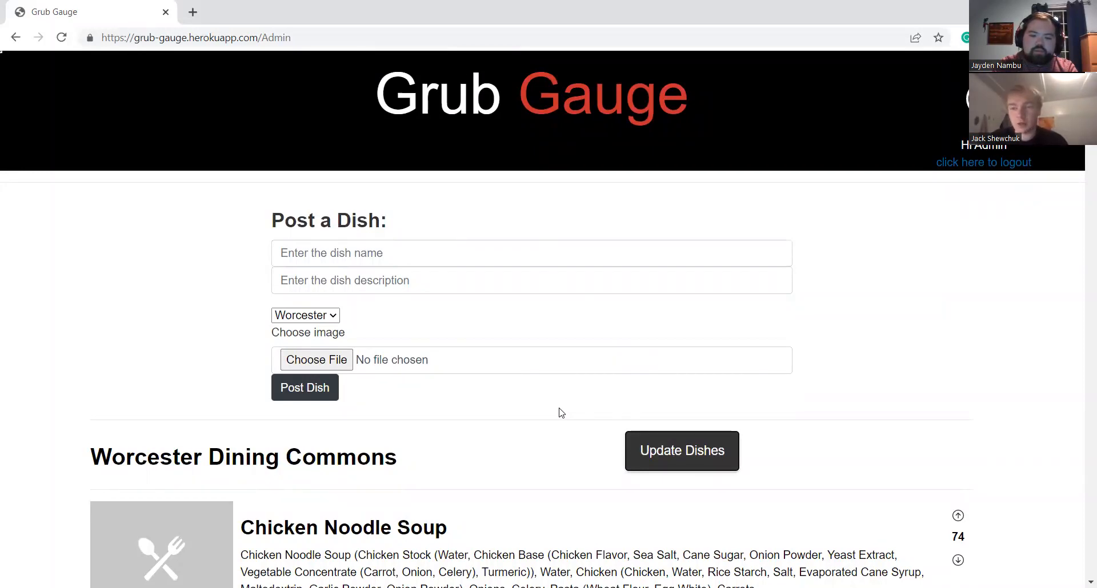
scroll(559, 412, "down", 3)
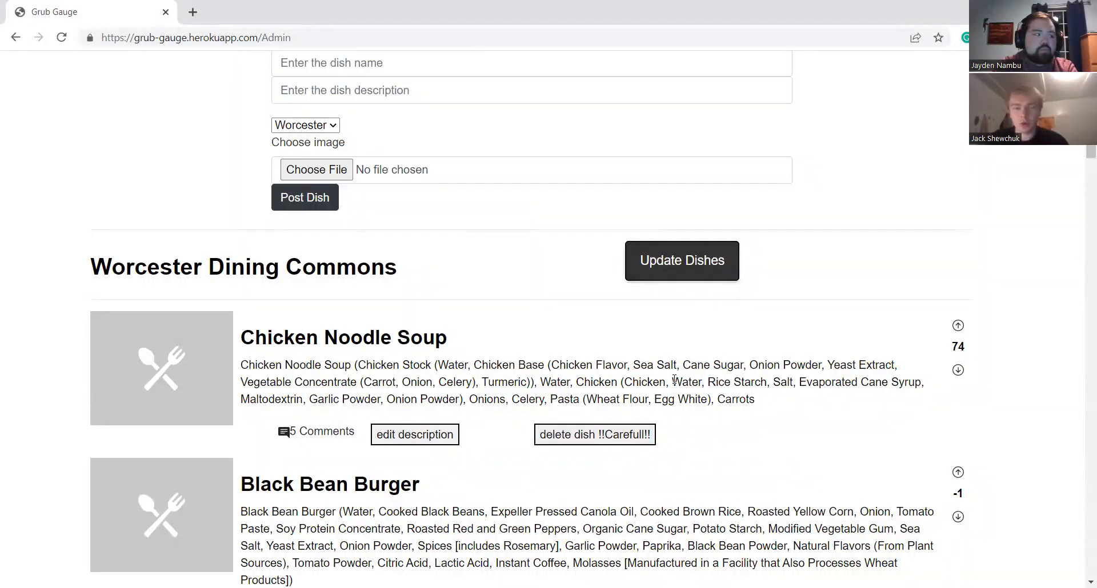
scroll(695, 378, "down", 3)
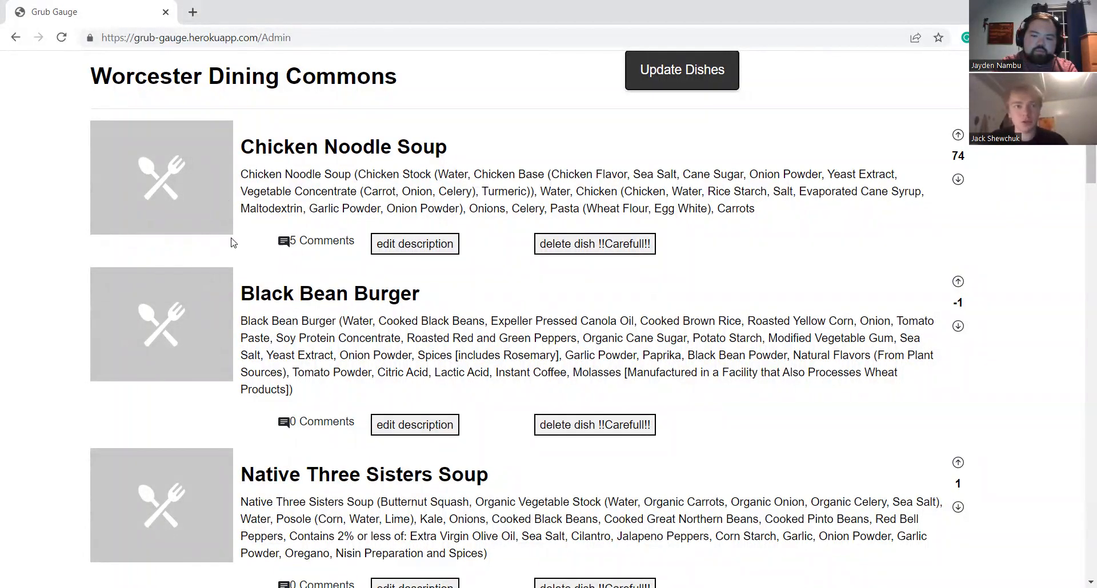
scroll(534, 265, "up", 3)
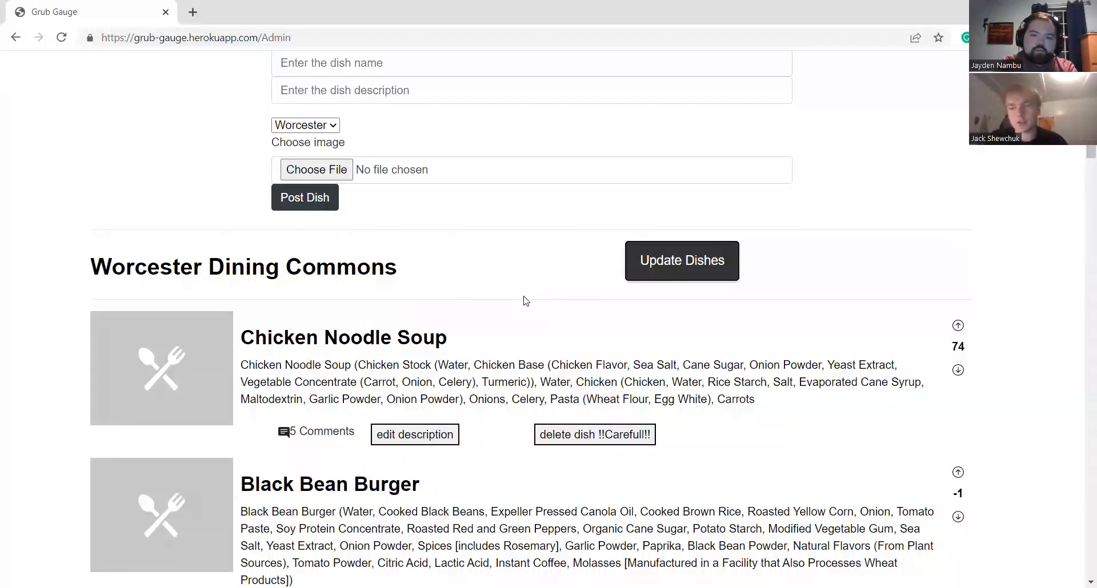
scroll(526, 301, "up", 3)
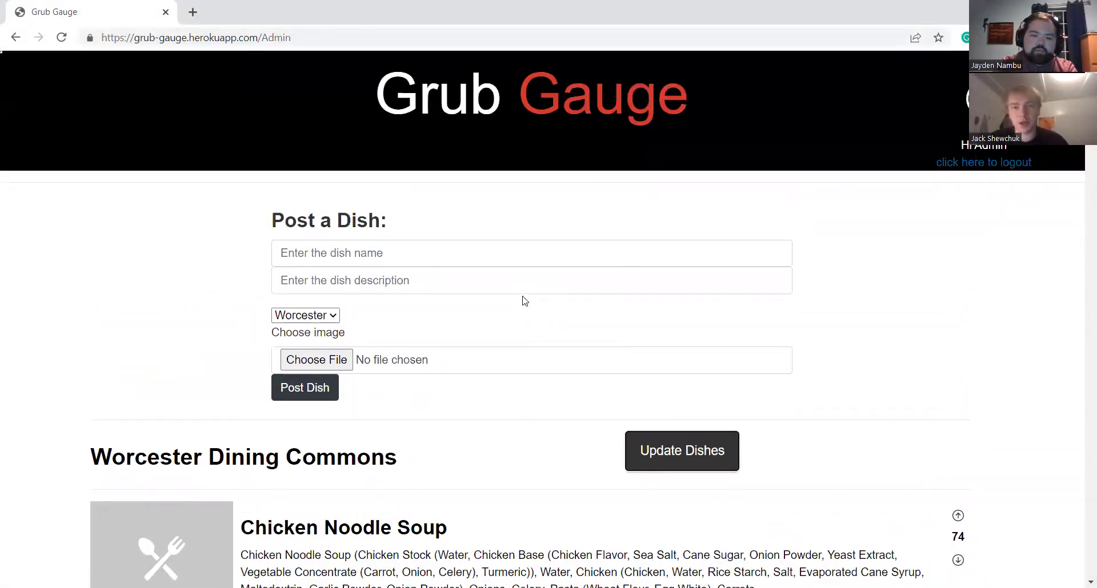